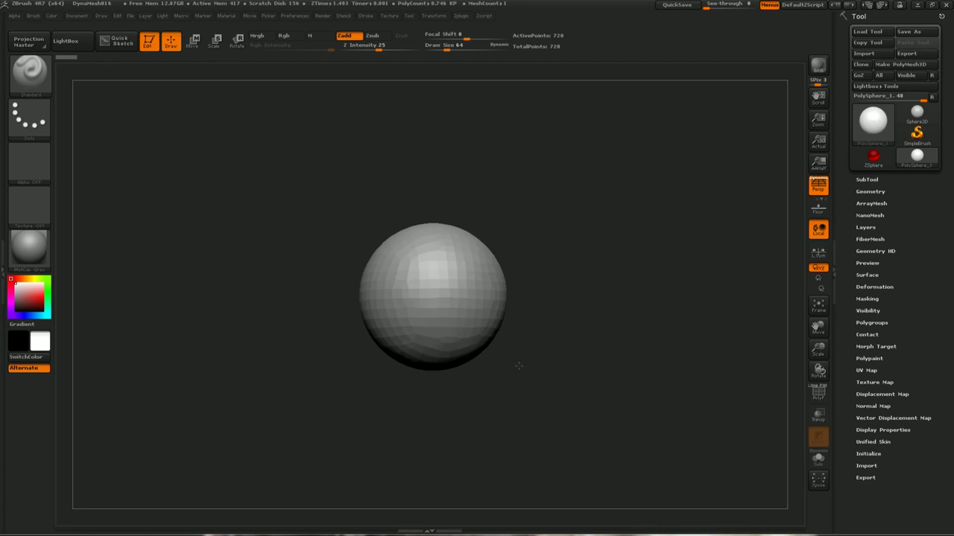
# - Enlarge the Move brush to about 442 and pull the sphere down into a bell shape
pyautogui.moveTo(523, 376)
pyautogui.keyDown('alt'); pyautogui.mouseDown()
pyautogui.moveTo(472, 377)
pyautogui.moveTo(436, 313)
pyautogui.mouseUp(); pyautogui.keyUp('alt')
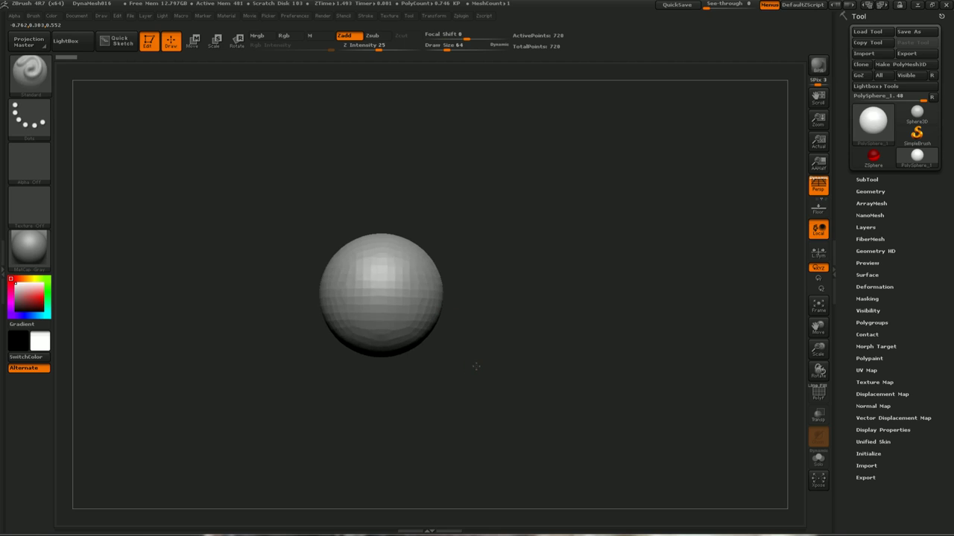
pyautogui.moveTo(475, 365)
pyautogui.mouseDown()
pyautogui.moveTo(465, 366)
pyautogui.moveTo(498, 393)
pyautogui.mouseUp()
pyautogui.press('ctrl')
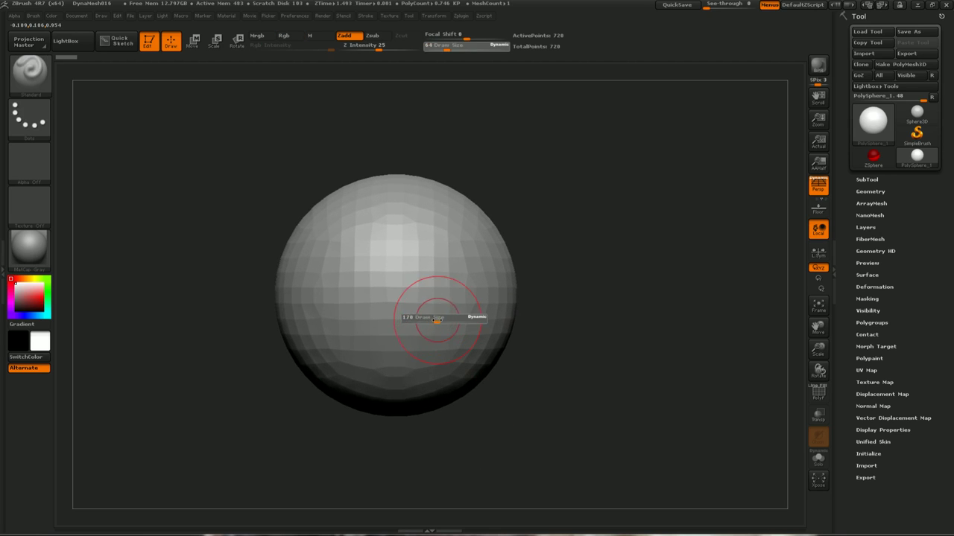
pyautogui.keyDown('alt'); pyautogui.moveTo(468, 362); pyautogui.dragTo(436, 287); pyautogui.keyUp('alt')
pyautogui.press('s')
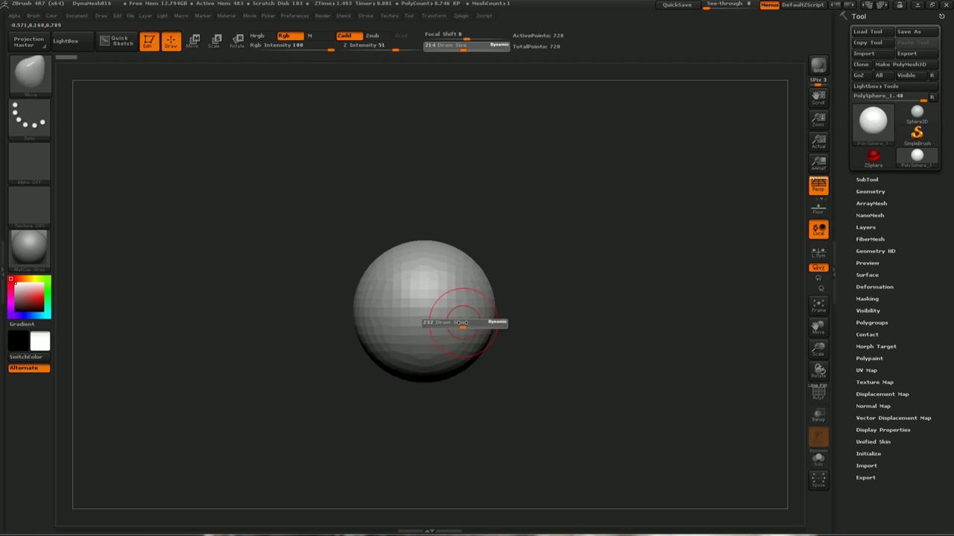
pyautogui.moveTo(455, 325); pyautogui.dragTo(488, 335)
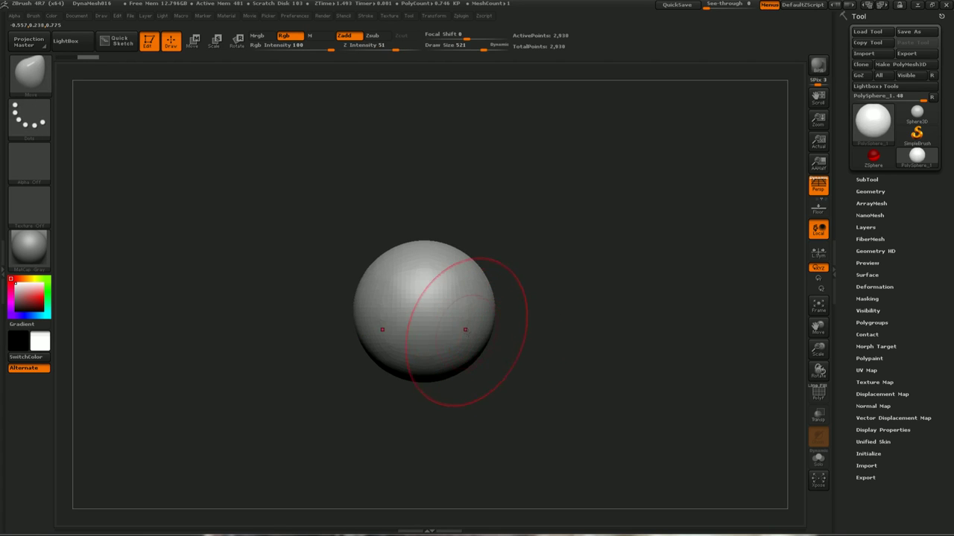
pyautogui.moveTo(424, 351); pyautogui.dragTo(532, 471)
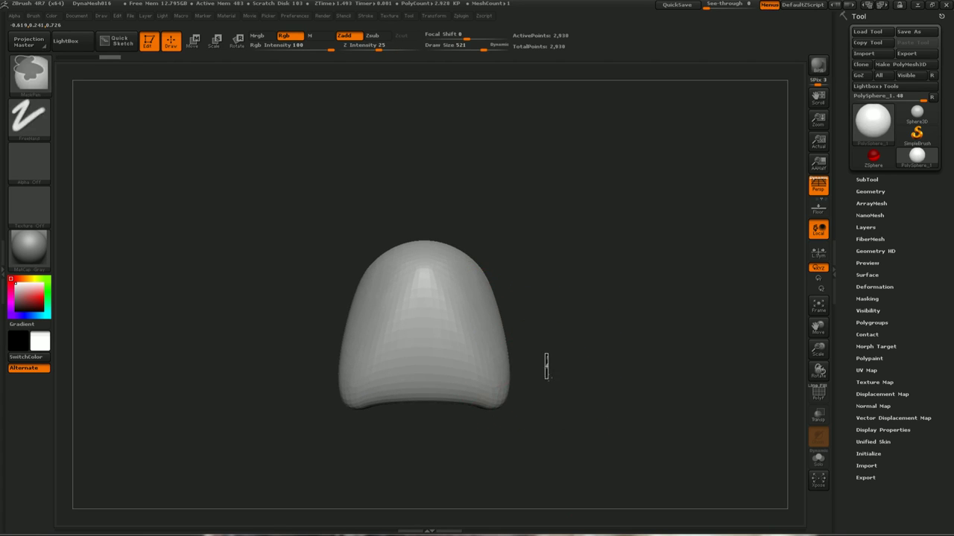
pyautogui.keyDown('ctrl'); pyautogui.moveTo(549, 383); pyautogui.dragTo(525, 374); pyautogui.keyUp('ctrl')
# - DynaMesh the bell shape, then switch to the Clay brush at size 150
pyautogui.hotkey('ctrl', 'd')
pyautogui.hotkey('ctrl', 'd')
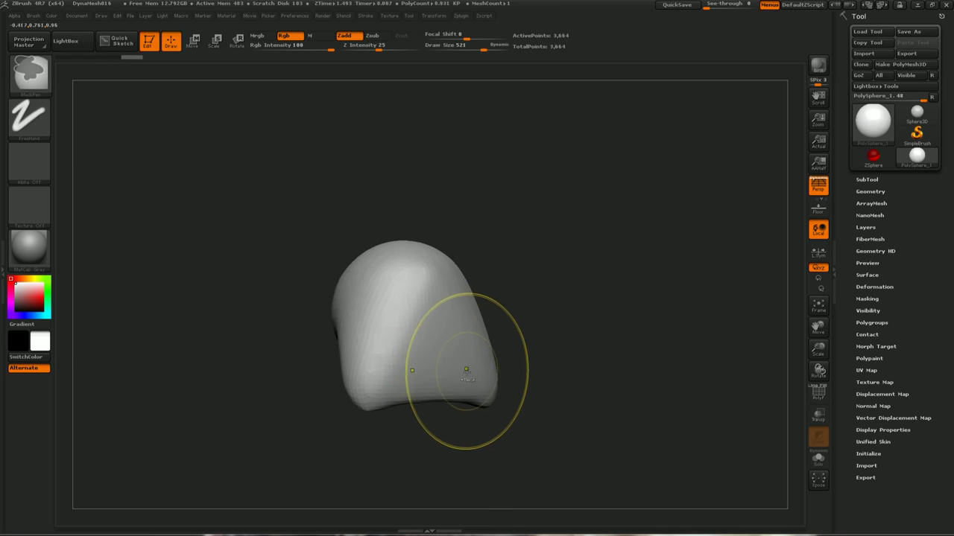
pyautogui.press('b')
pyautogui.press('c')
pyautogui.press('l')
pyautogui.press('s')
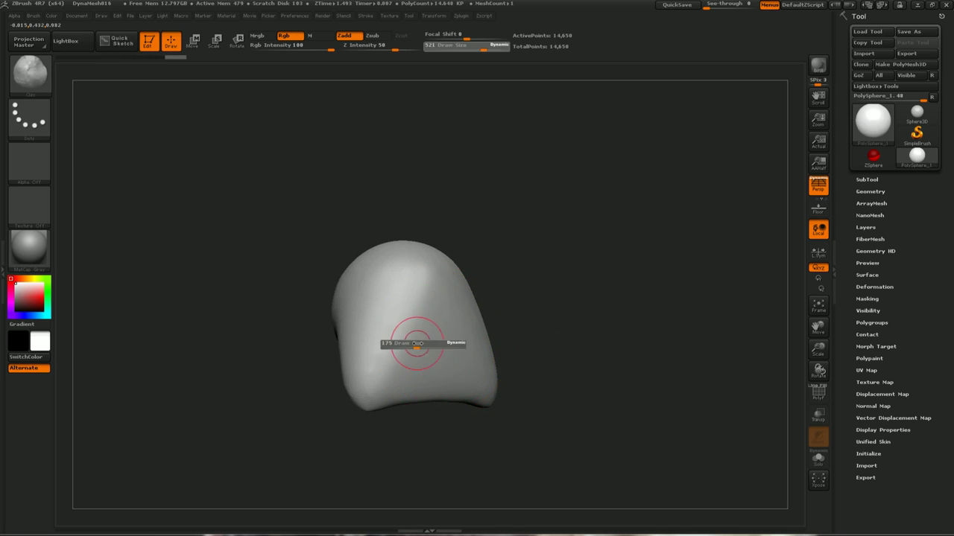
pyautogui.click(394, 341)
# - Sculpt the curved lip ridge, mouth opening and bulge above the mouth
pyautogui.moveTo(405, 298)
pyautogui.mouseDown()
pyautogui.moveTo(400, 307)
pyautogui.moveTo(477, 317)
pyautogui.mouseUp()
pyautogui.moveTo(380, 313)
pyautogui.mouseDown()
pyautogui.moveTo(457, 294)
pyautogui.moveTo(405, 328)
pyautogui.moveTo(395, 339)
pyautogui.moveTo(416, 345)
pyautogui.moveTo(395, 351)
pyautogui.mouseUp()
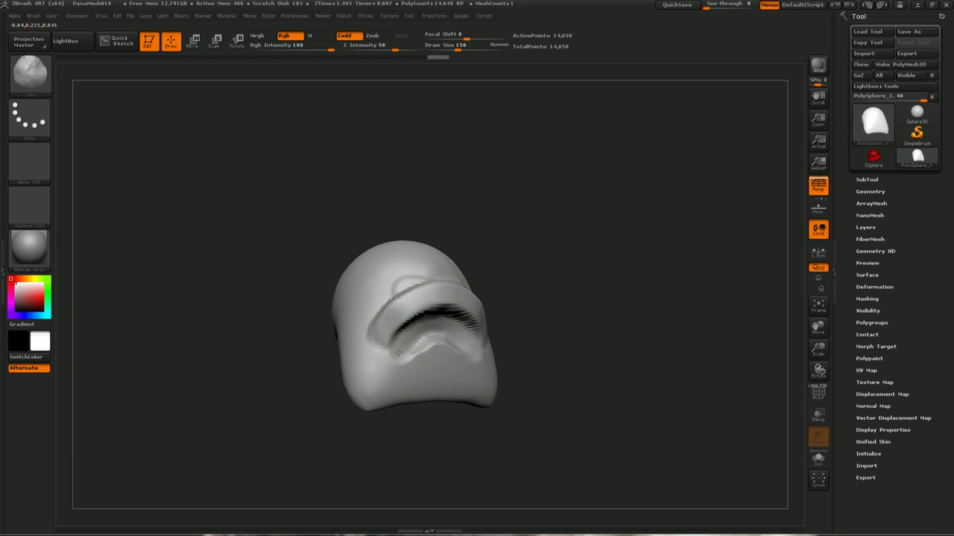
pyautogui.moveTo(405, 272)
pyautogui.mouseDown()
pyautogui.moveTo(417, 283)
pyautogui.moveTo(397, 287)
pyautogui.moveTo(405, 277)
pyautogui.mouseUp()
pyautogui.moveTo(521, 321); pyautogui.dragTo(520, 303)
# - Sculpt a folded tongue and inner mouth, then show the PolyFrame wireframe
pyautogui.moveTo(421, 339)
pyautogui.mouseDown()
pyautogui.moveTo(469, 356)
pyautogui.moveTo(477, 346)
pyautogui.moveTo(484, 357)
pyautogui.mouseUp()
pyautogui.moveTo(444, 312); pyautogui.dragTo(470, 335)
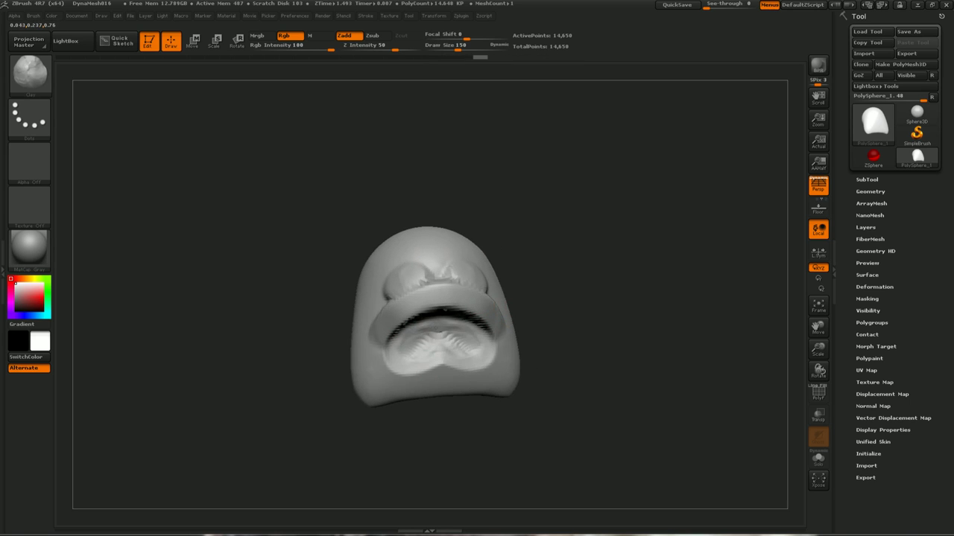
pyautogui.moveTo(394, 346)
pyautogui.mouseDown()
pyautogui.moveTo(485, 352)
pyautogui.moveTo(420, 345)
pyautogui.moveTo(455, 358)
pyautogui.mouseUp()
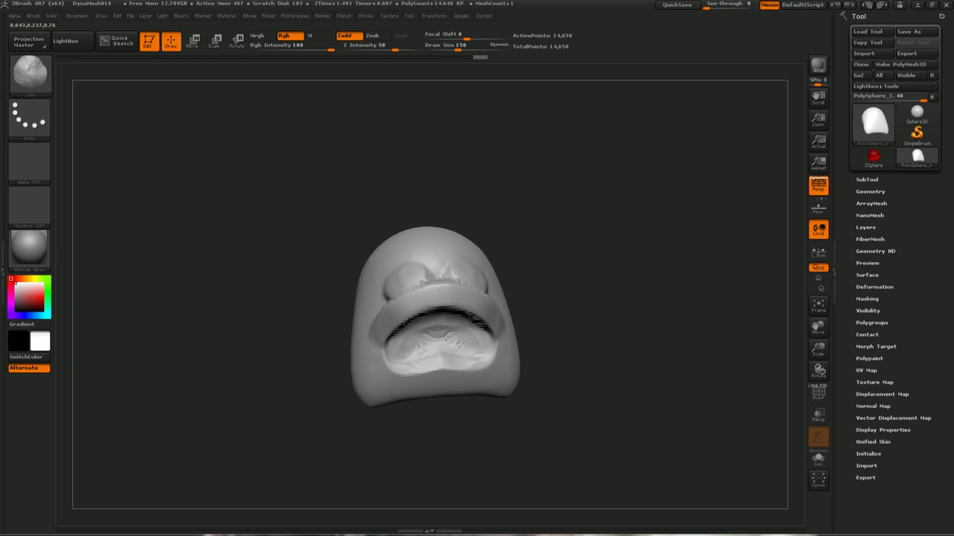
pyautogui.moveTo(566, 335)
pyautogui.mouseDown()
pyautogui.moveTo(548, 365)
pyautogui.moveTo(510, 361)
pyautogui.moveTo(544, 319)
pyautogui.mouseUp()
pyautogui.hotkey('shift', 'f')
# - Subdivide the head twice to about 234,000 points and turn PolyFrame off
pyautogui.keyDown('ctrl'); pyautogui.click(545, 319); pyautogui.keyUp('ctrl')
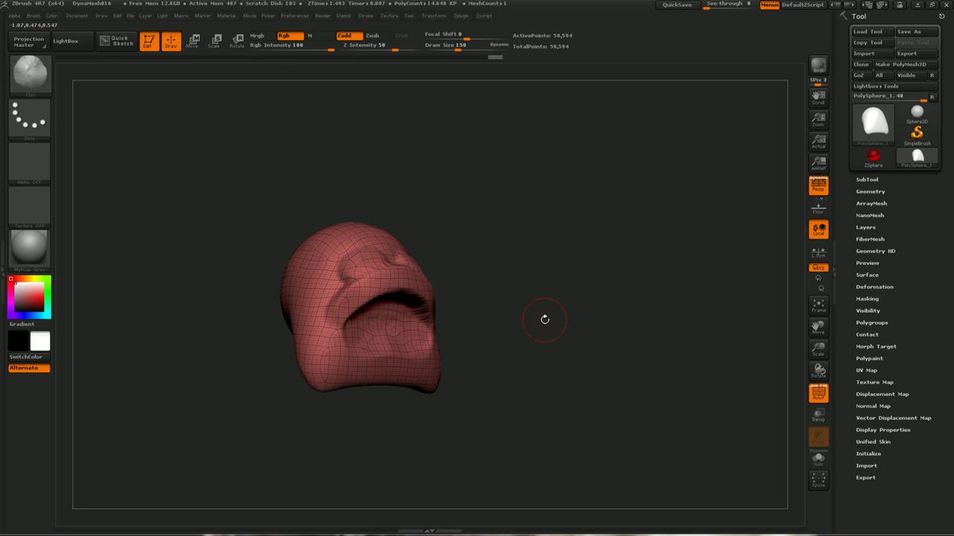
pyautogui.keyDown('ctrl'); pyautogui.click(545, 319); pyautogui.keyUp('ctrl')
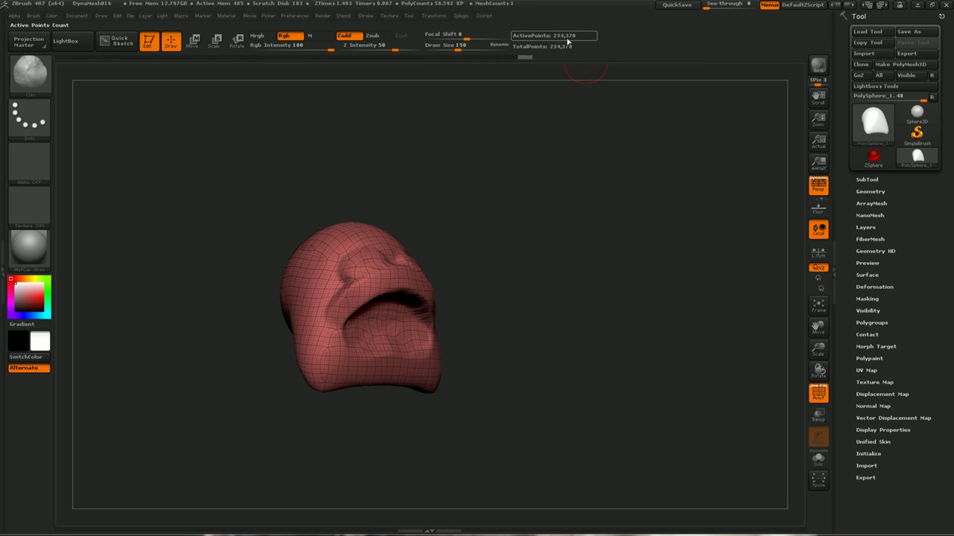
pyautogui.moveTo(491, 294)
pyautogui.mouseDown()
pyautogui.moveTo(494, 272)
pyautogui.moveTo(501, 324)
pyautogui.moveTo(496, 313)
pyautogui.mouseUp()
pyautogui.hotkey('shift', 'f')
pyautogui.click(866, 180)
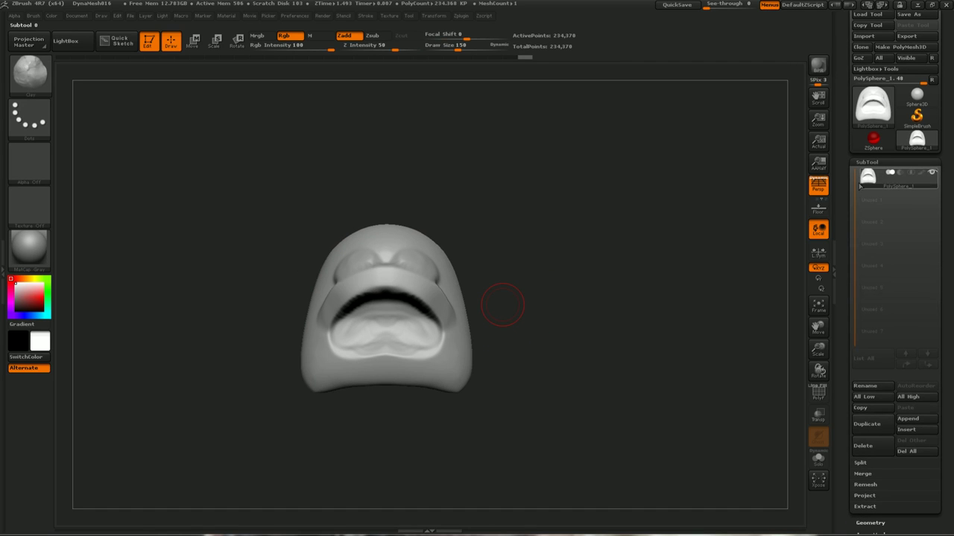
# - Duplicate the head as PolySphere_2, reselect PolySphere_1 and expand the Geometry subpalette
pyautogui.click(873, 426)
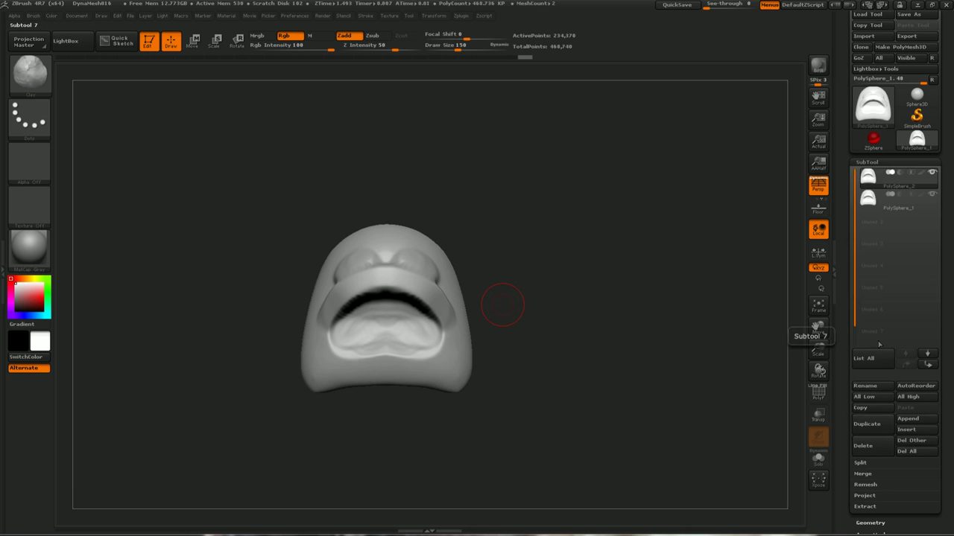
pyautogui.click(882, 197)
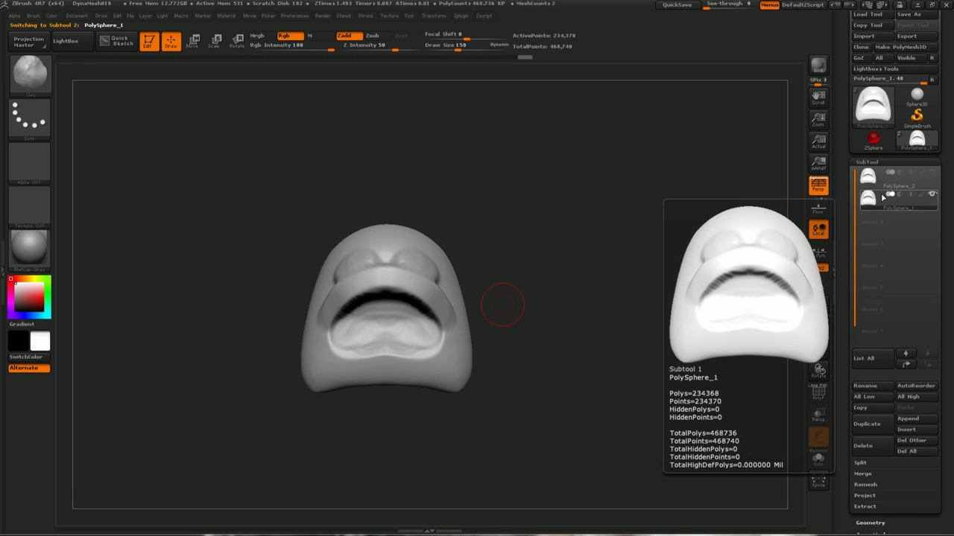
pyautogui.click(877, 158)
pyautogui.click(862, 156)
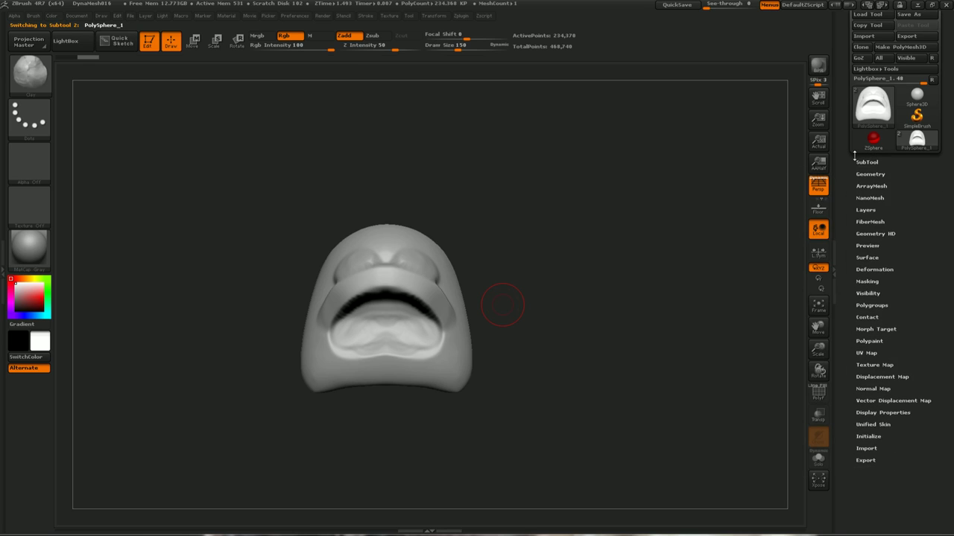
pyautogui.click(873, 174)
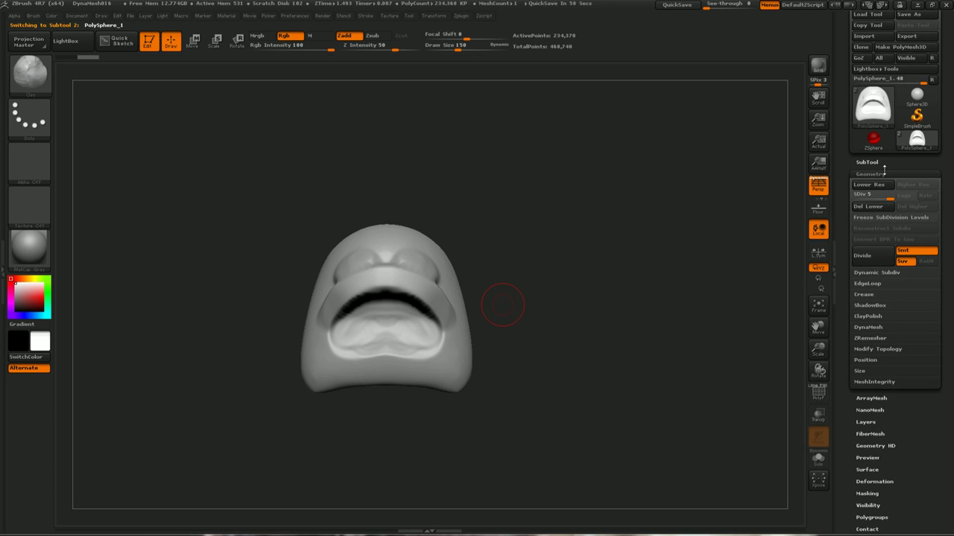
# - Delete lower subdivision levels and run ZRemesher with Target Polygons Count 1.7
pyautogui.click(871, 338)
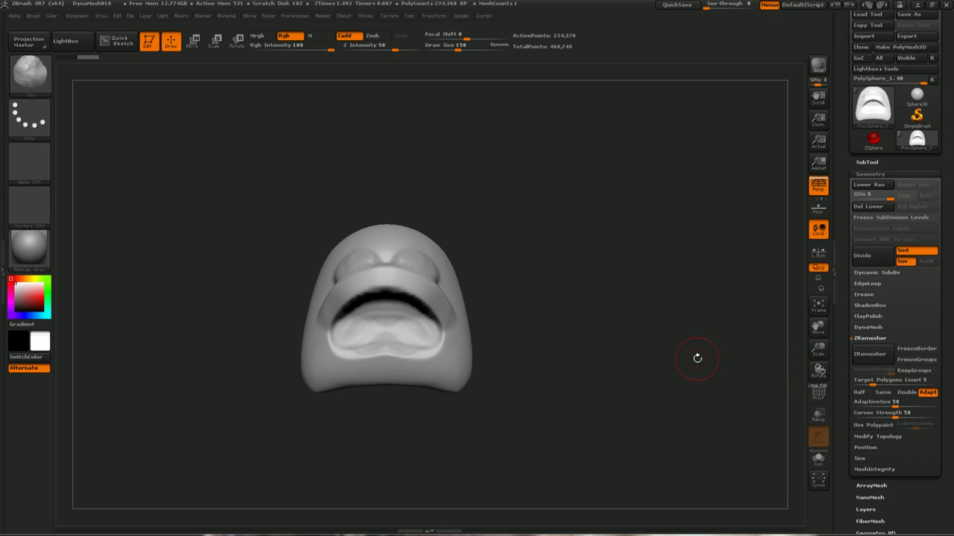
pyautogui.hotkey('shift', 'f')
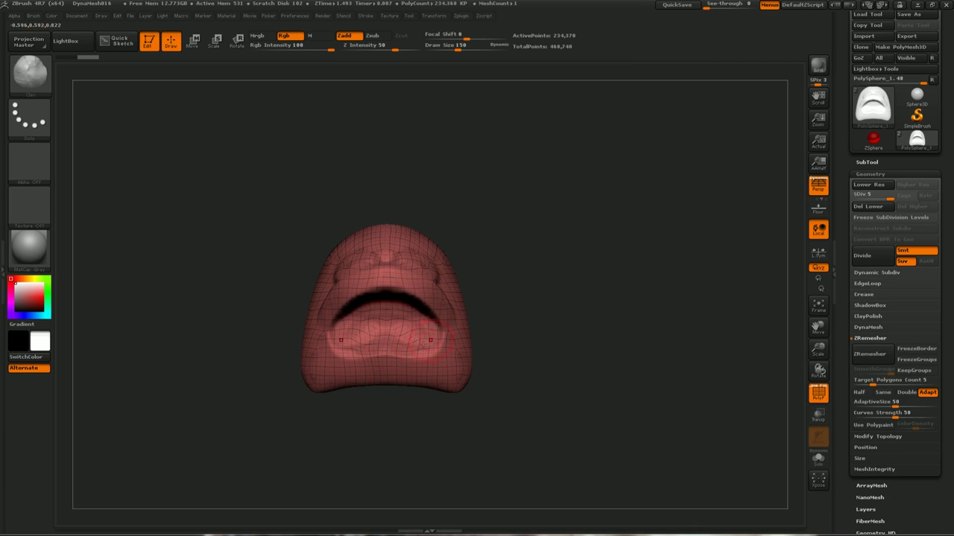
pyautogui.click(868, 206)
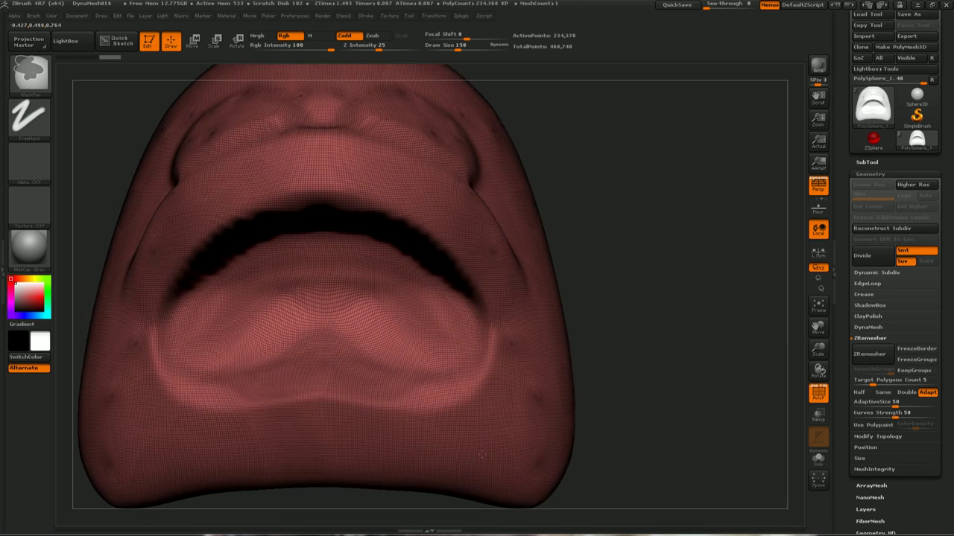
pyautogui.keyDown('alt'); pyautogui.moveTo(482, 455); pyautogui.dragTo(449, 382); pyautogui.keyUp('alt')
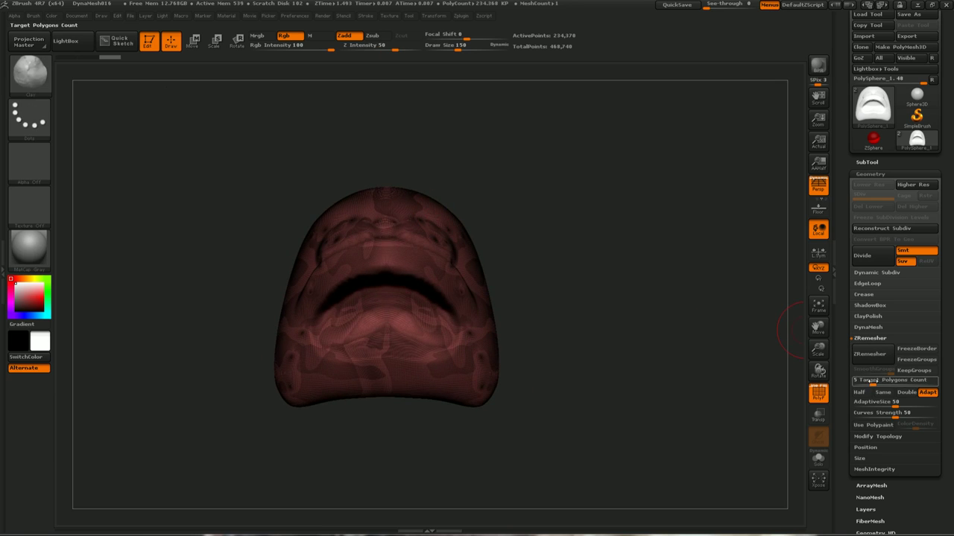
pyautogui.moveTo(876, 380); pyautogui.dragTo(866, 385)
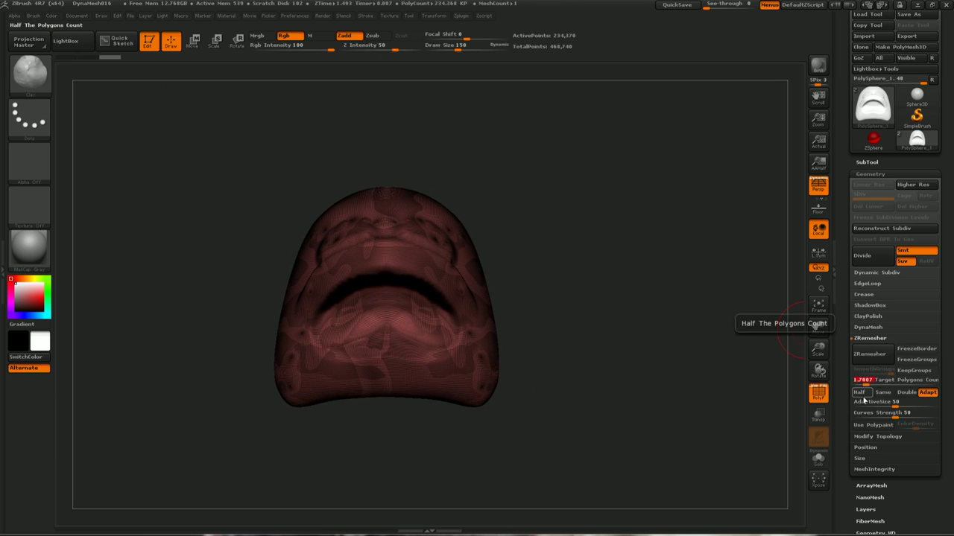
pyautogui.click(870, 355)
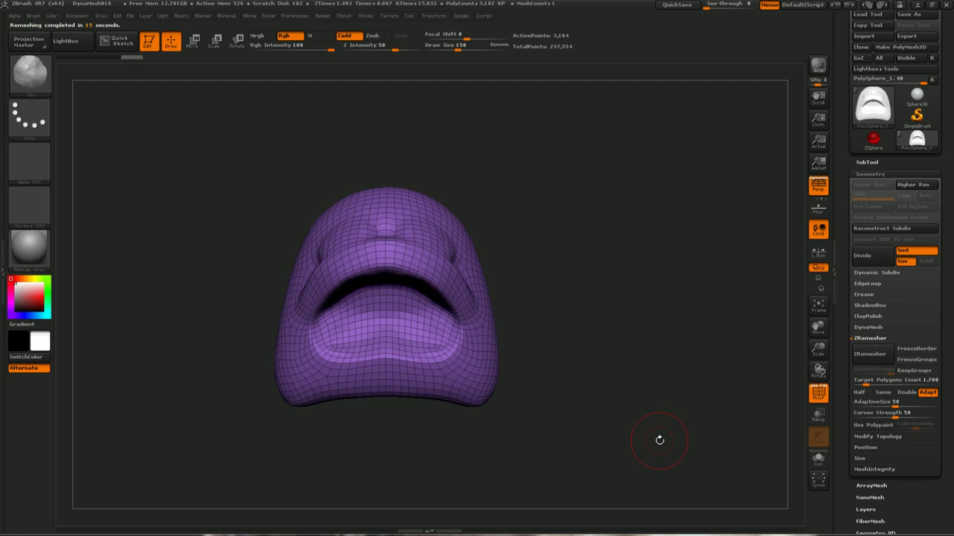
pyautogui.moveTo(659, 440); pyautogui.dragTo(548, 313)
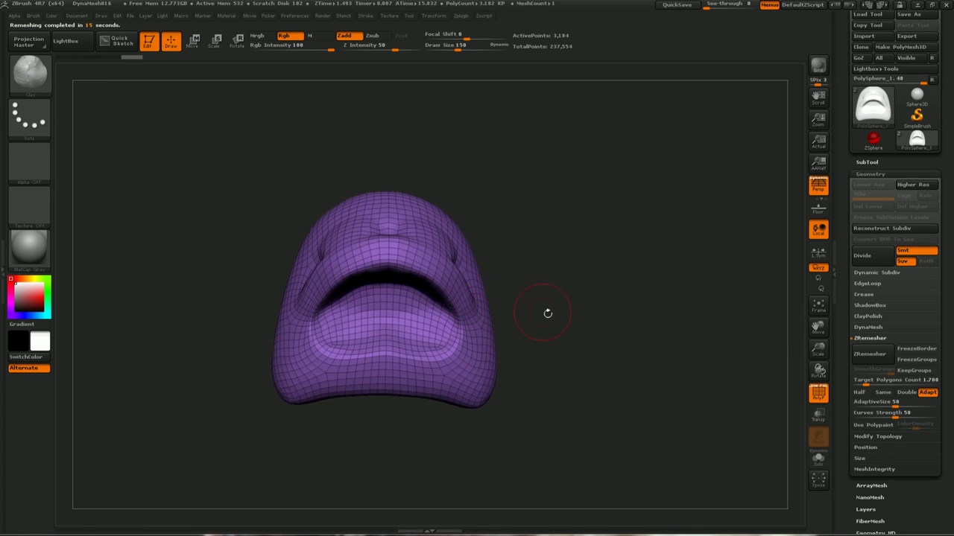
pyautogui.moveTo(521, 235); pyautogui.dragTo(497, 253)
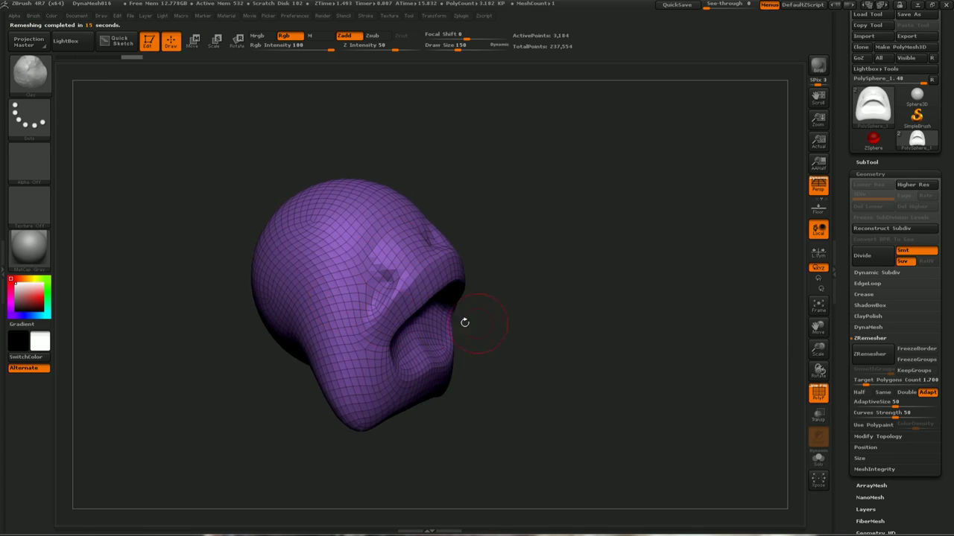
pyautogui.moveTo(464, 321)
pyautogui.mouseDown()
pyautogui.moveTo(458, 297)
pyautogui.moveTo(341, 350)
pyautogui.mouseUp()
pyautogui.hotkey('shift', 'f')
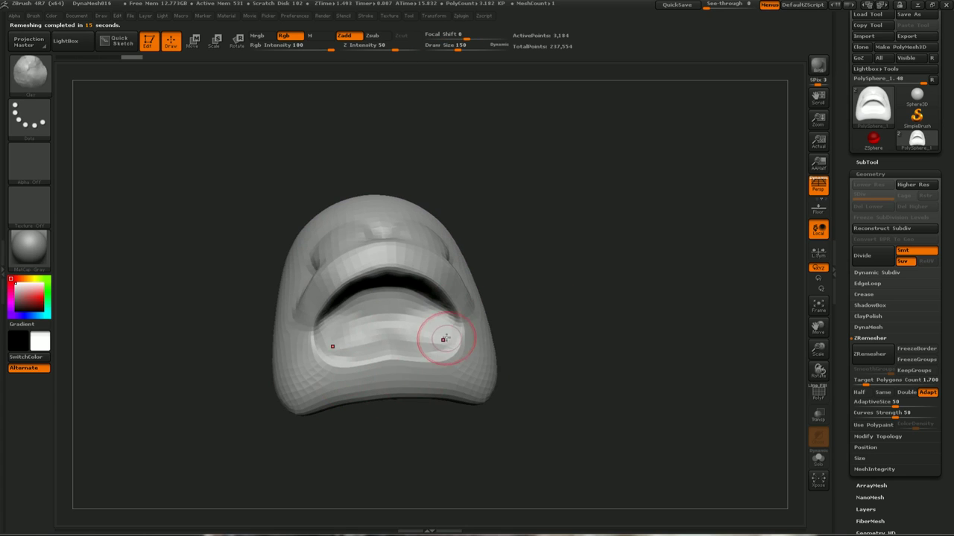
pyautogui.keyDown('shift'); pyautogui.moveTo(492, 328); pyautogui.dragTo(520, 297); pyautogui.keyUp('shift')
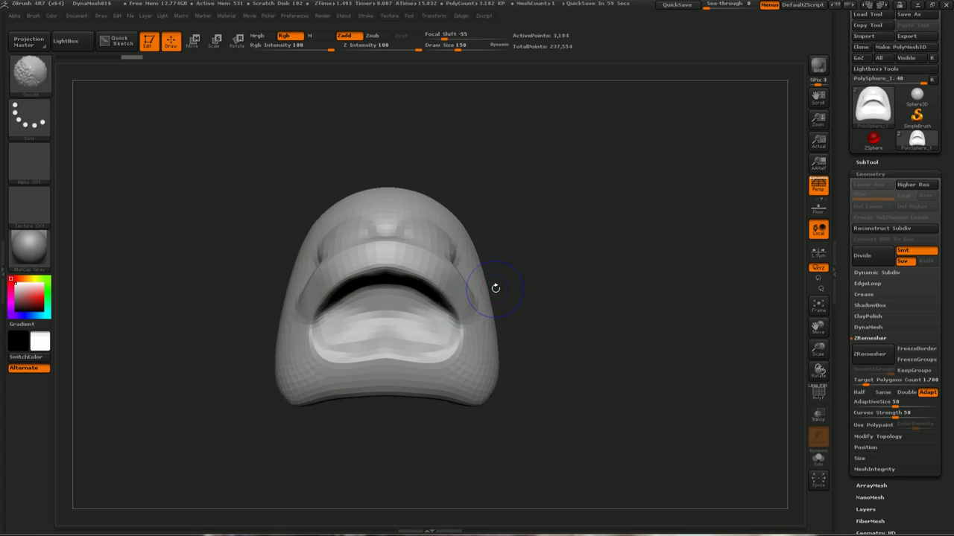
pyautogui.hotkey('shift', 'f')
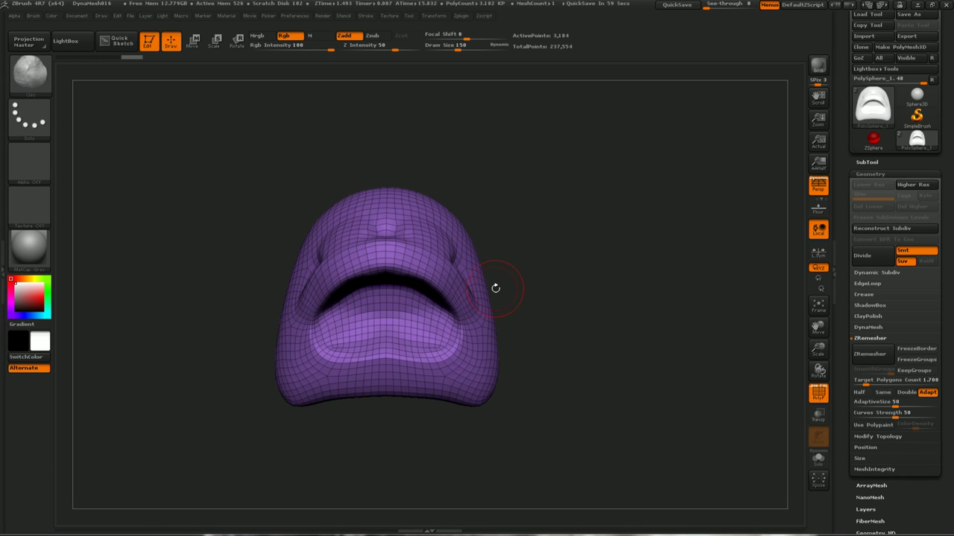
pyautogui.hotkey('shift', 'f')
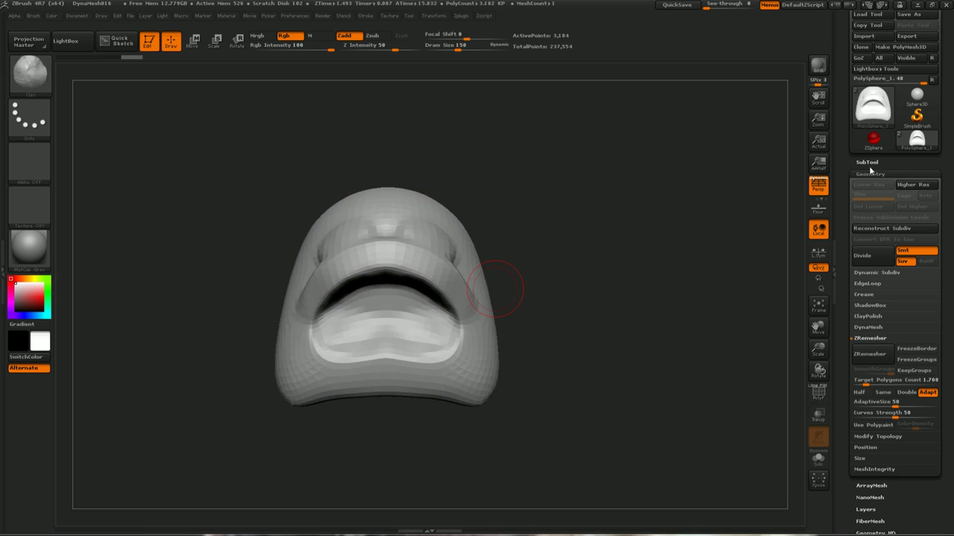
# - Open the SubTool Project options and enable Solo mode
pyautogui.click(878, 161)
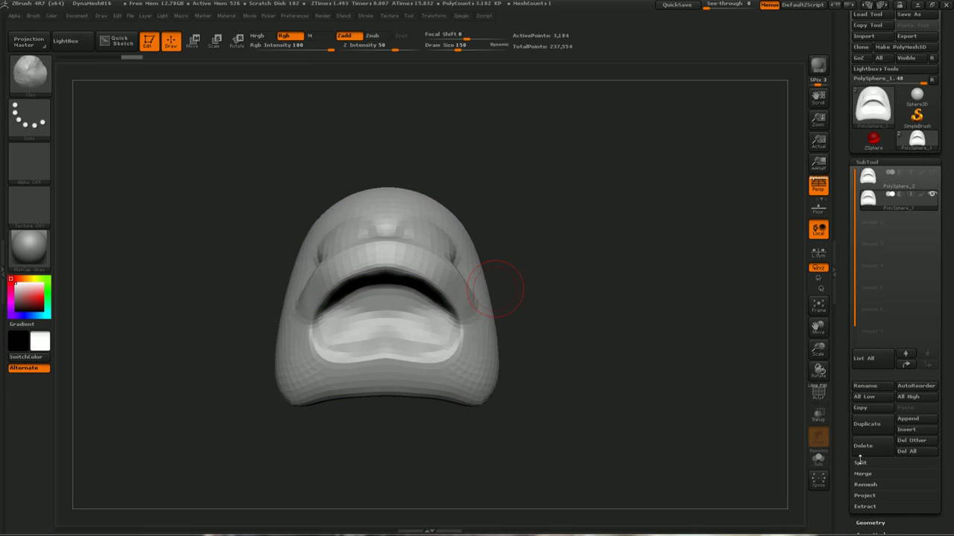
pyautogui.scroll(-1, 862, 469)
pyautogui.click(878, 477)
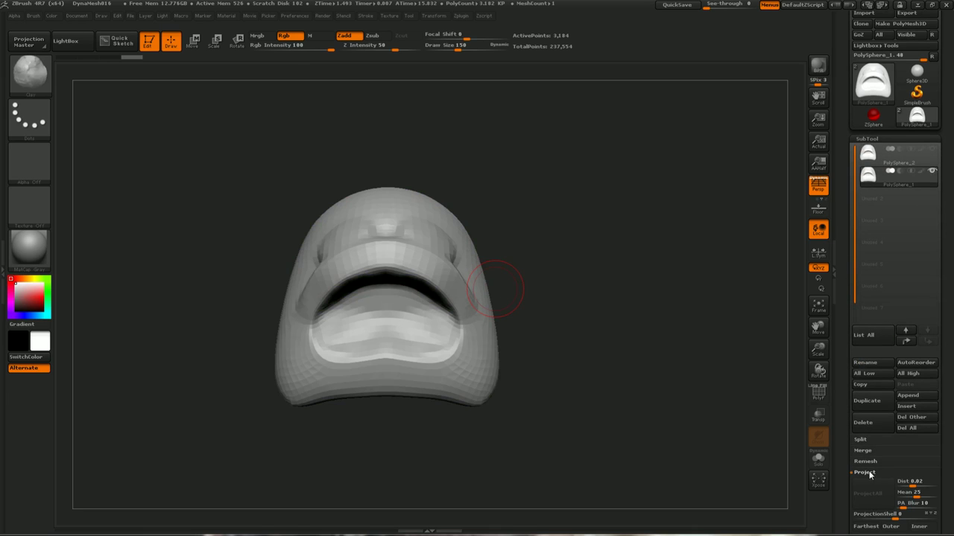
pyautogui.scroll(-1, 843, 444)
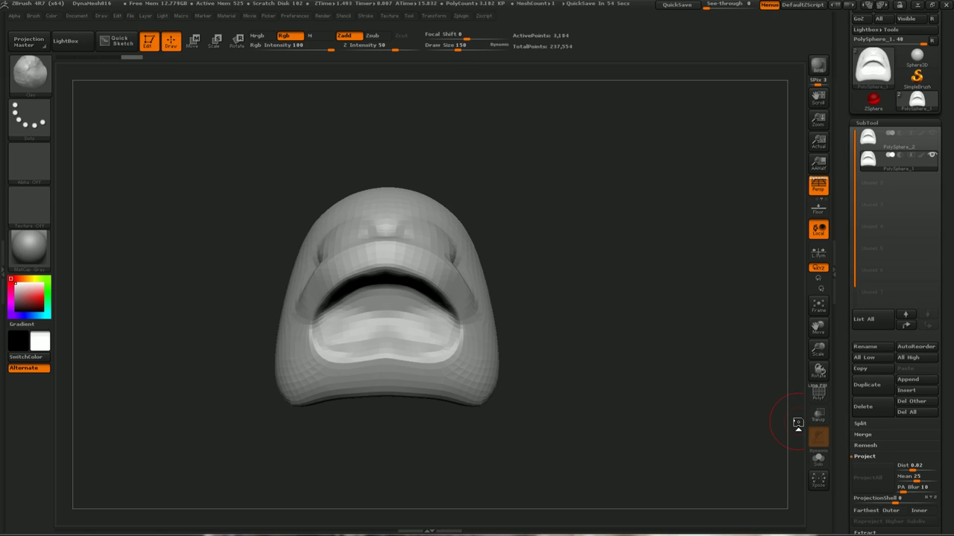
pyautogui.hotkey('alt', 's')
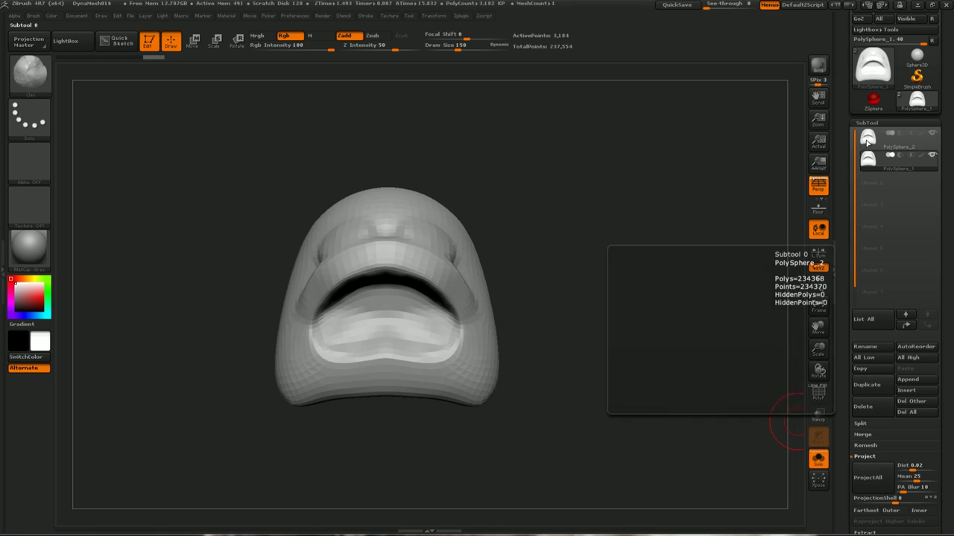
# - Select PolySphere_1 and subdivide it once to about 12,730 points
pyautogui.click(882, 140)
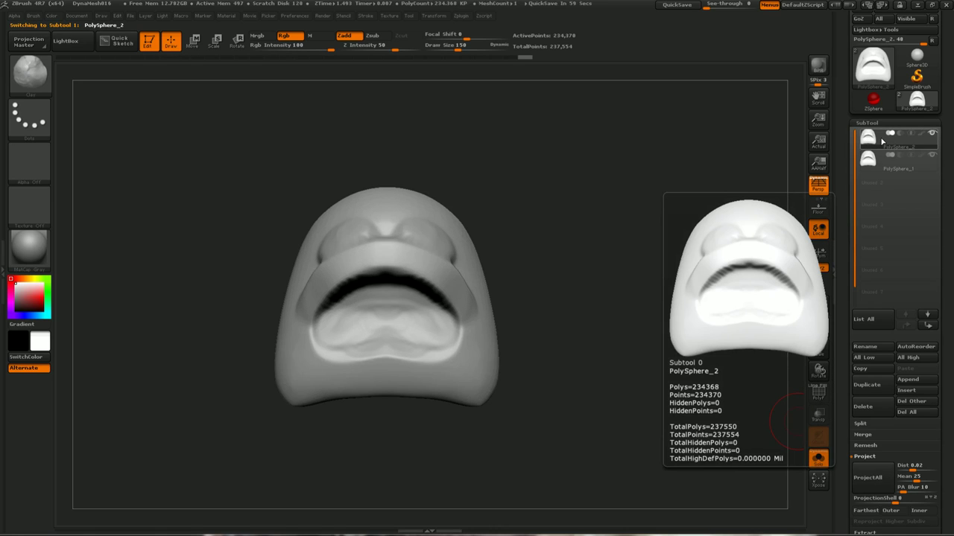
pyautogui.click(869, 158)
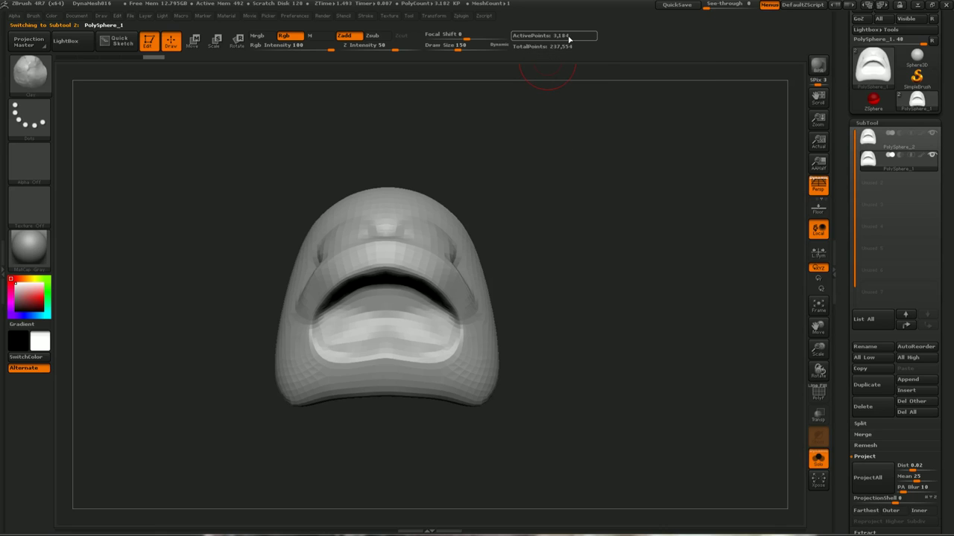
pyautogui.hotkey('ctrl', 'd')
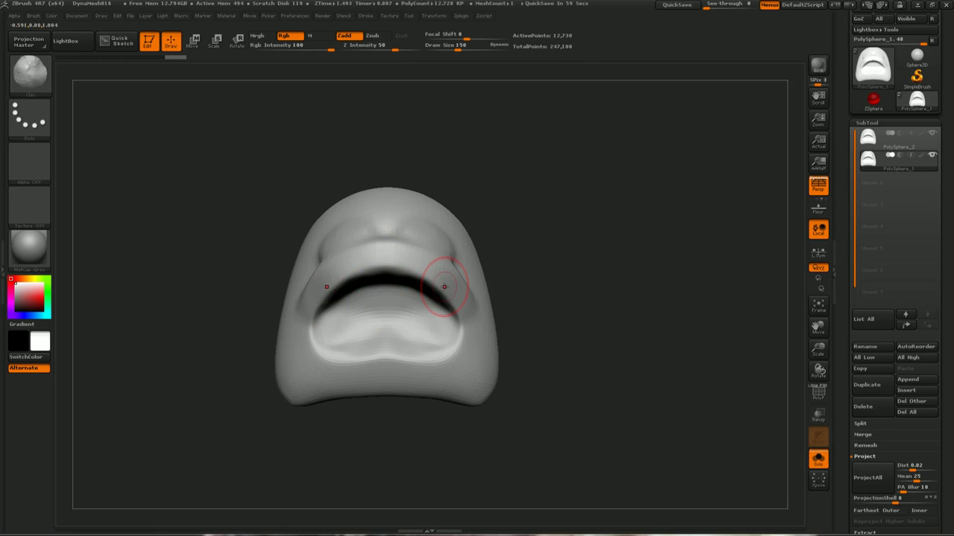
pyautogui.click(866, 485)
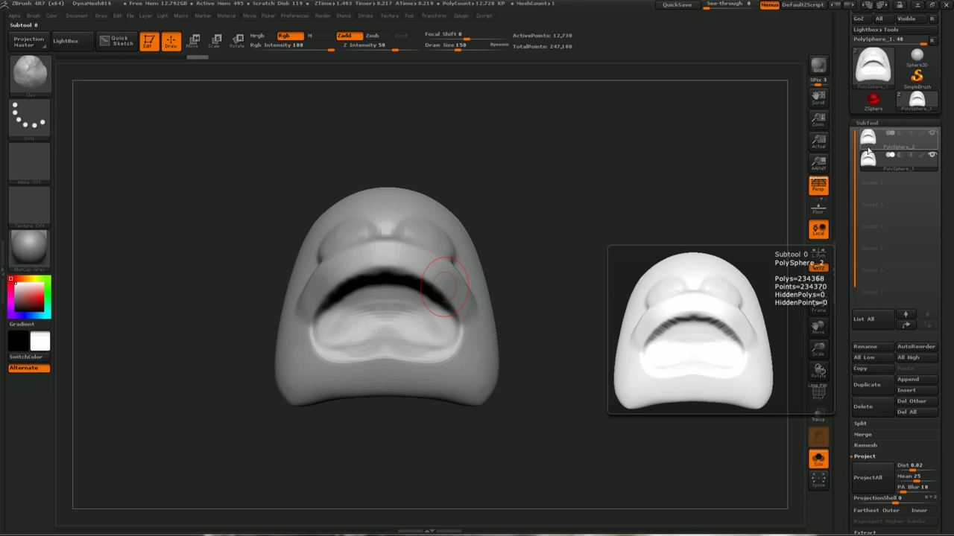
# - On PolySphere_2, set the brush to Alpha 25 with the DragRect stroke
pyautogui.click(867, 138)
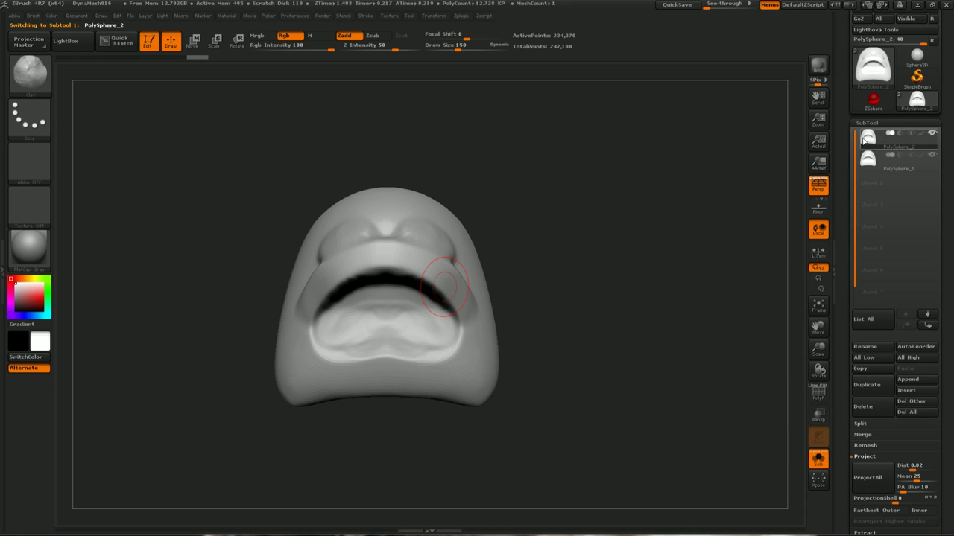
pyautogui.click(30, 72)
pyautogui.click(34, 164)
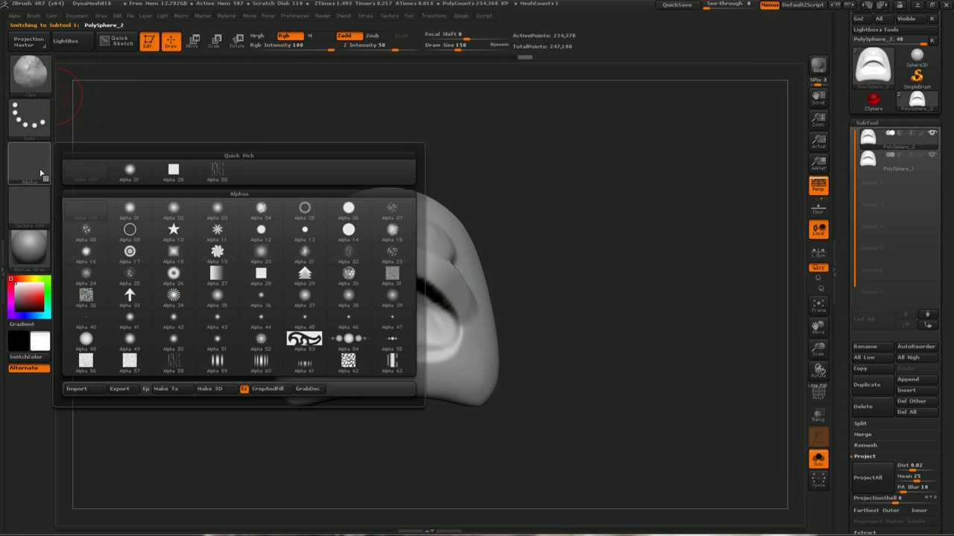
pyautogui.click(131, 280)
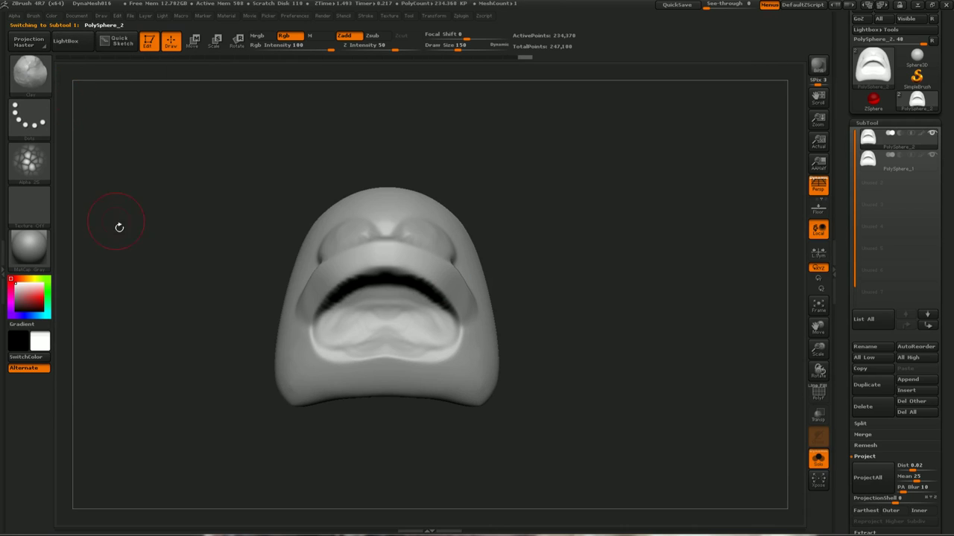
pyautogui.click(29, 116)
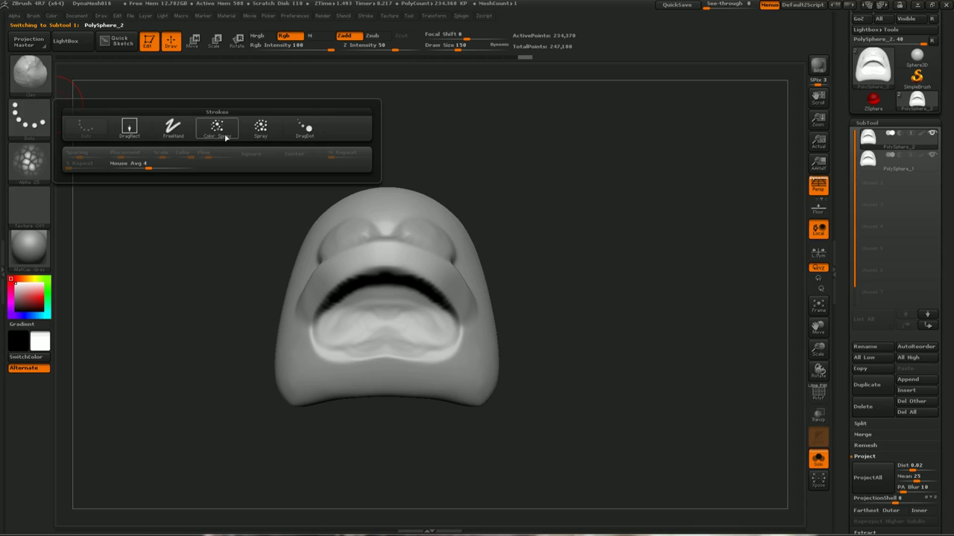
pyautogui.click(131, 127)
# - Stamp the honeycomb onto the upper lip corners at Z Intensity 82
pyautogui.moveTo(334, 263); pyautogui.dragTo(349, 289)
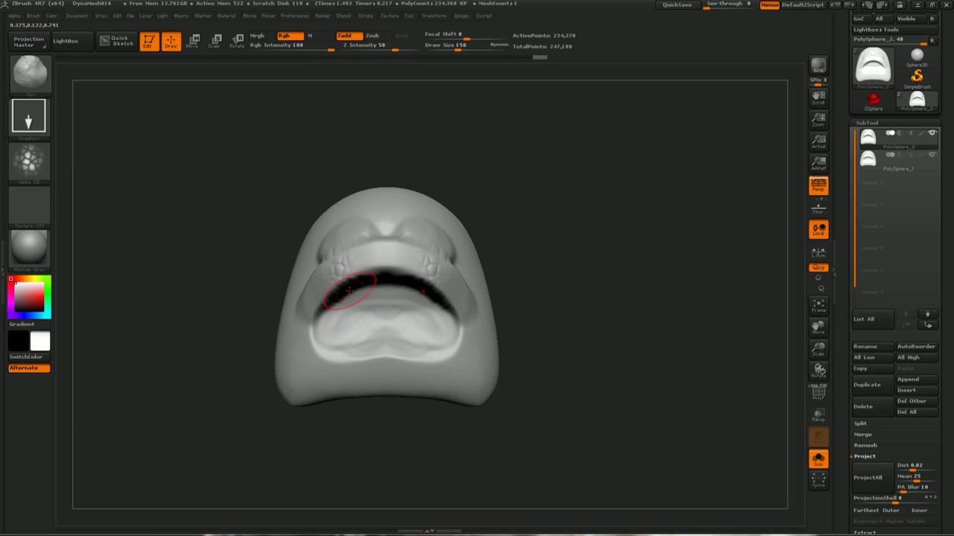
pyautogui.hotkey('ctrl', 'z')
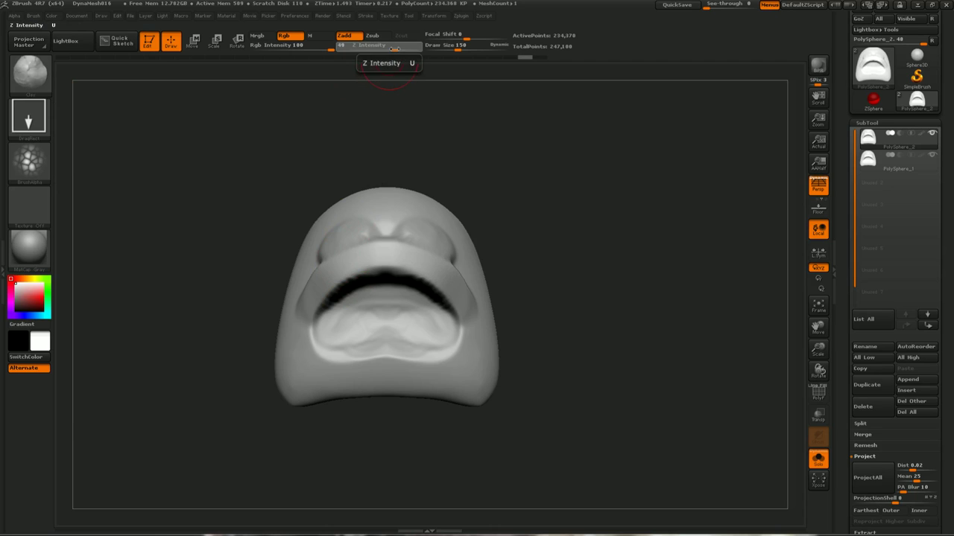
pyautogui.moveTo(394, 49); pyautogui.dragTo(409, 49)
pyautogui.moveTo(339, 265); pyautogui.dragTo(351, 284)
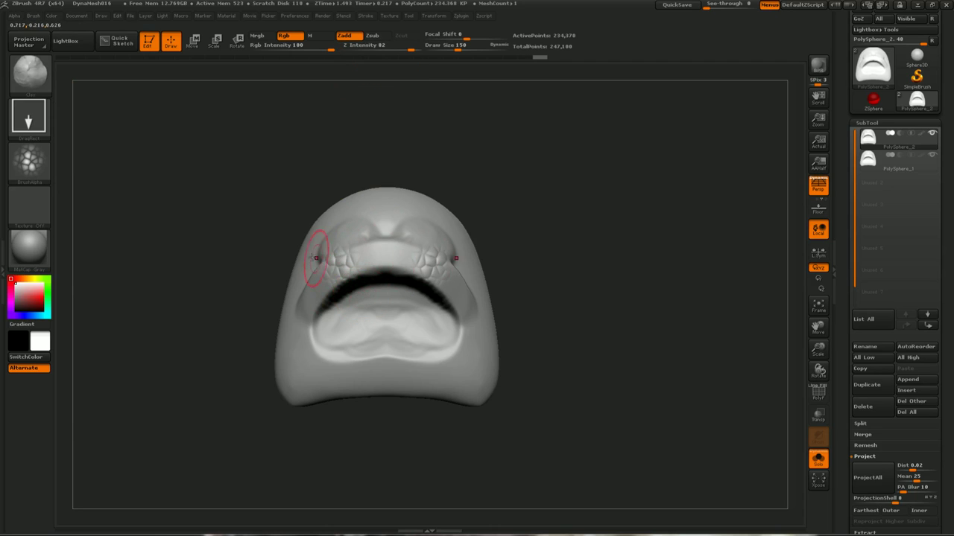
pyautogui.click(870, 160)
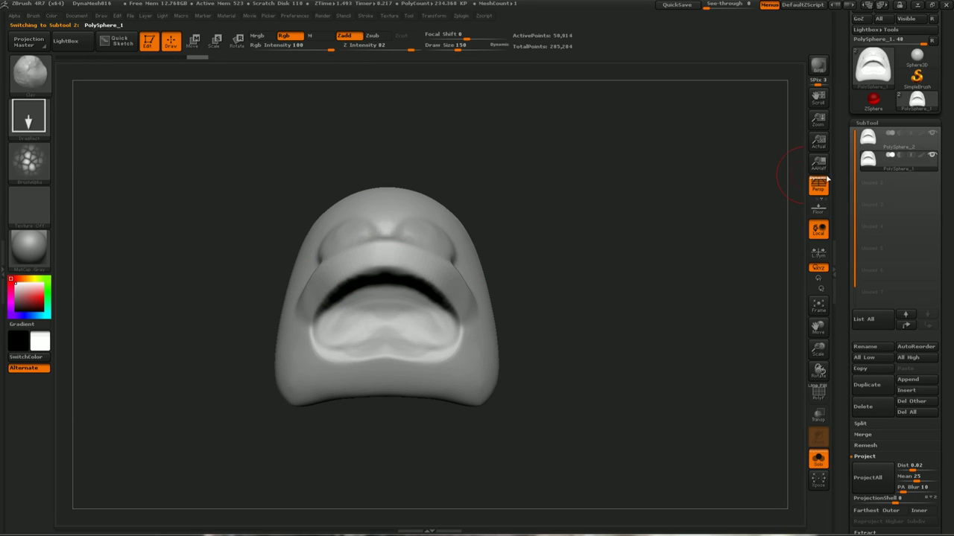
# - Hide PolySphere_2 and ProjectAll its honeycomb lip detail onto PolySphere_1
pyautogui.click(932, 134)
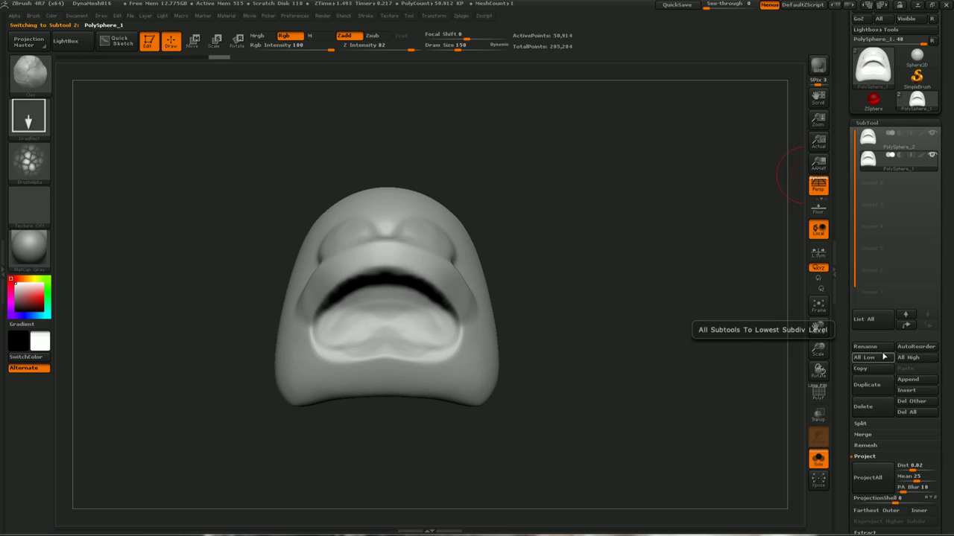
pyautogui.click(866, 485)
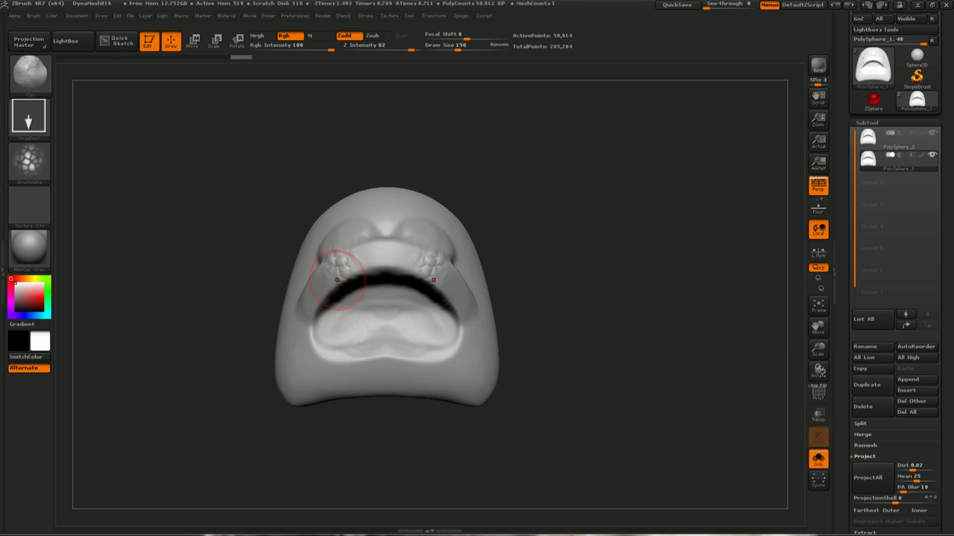
pyautogui.click(868, 137)
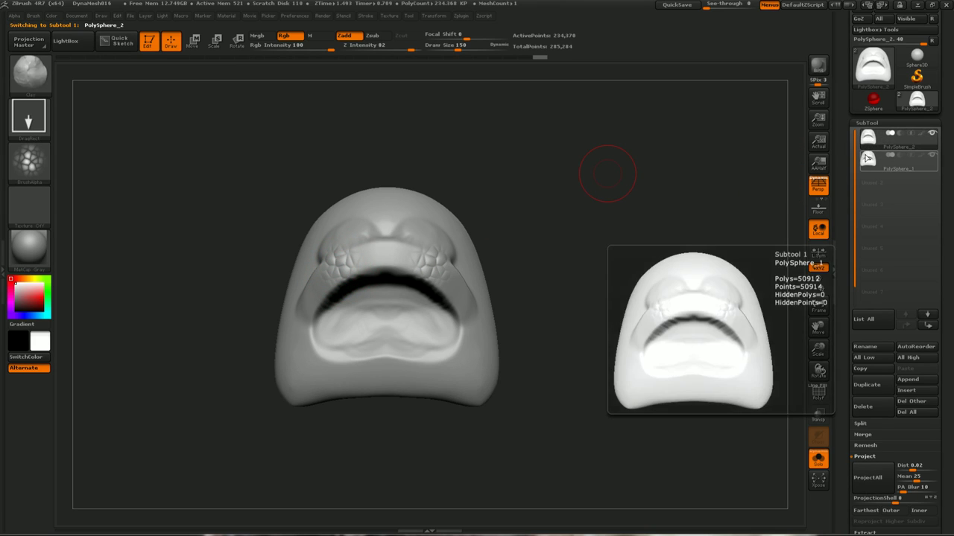
pyautogui.click(868, 158)
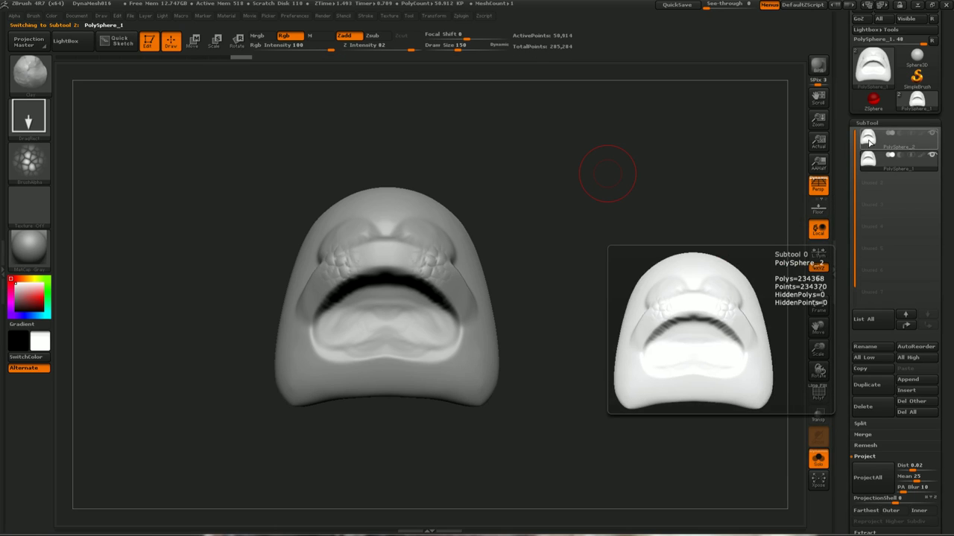
pyautogui.click(870, 140)
pyautogui.click(868, 158)
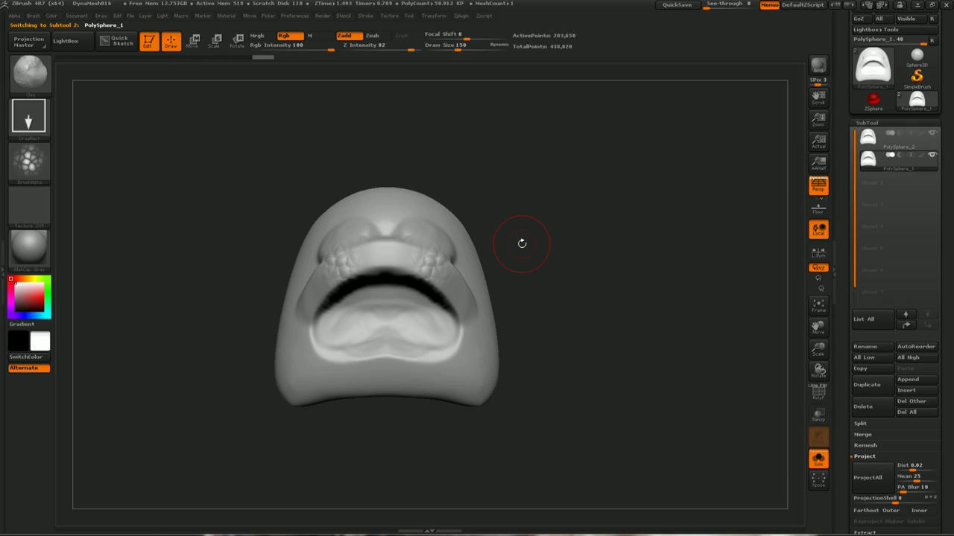
pyautogui.click(861, 472)
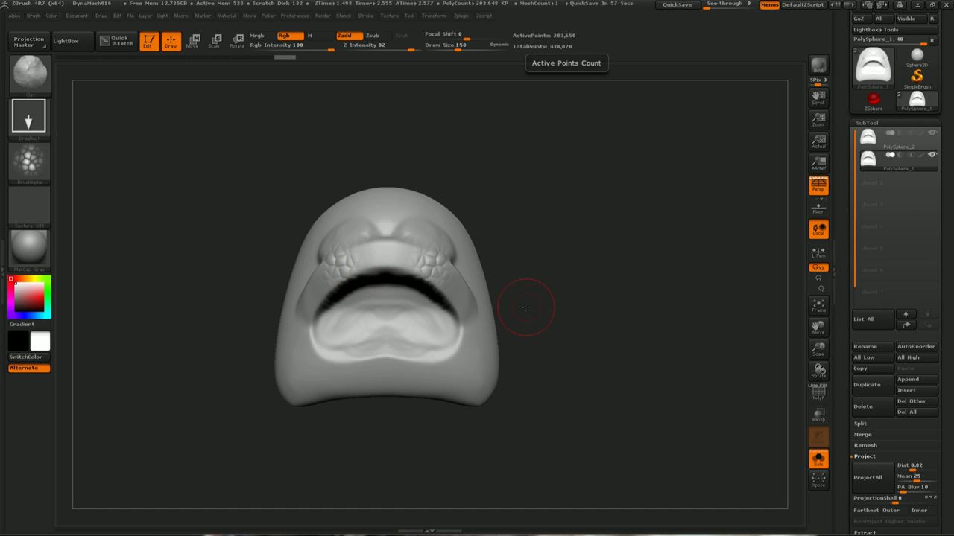
# - Show PolyFrame, make PolySphere_1 active in front view and smooth its lip area
pyautogui.hotkey('shift', 'f')
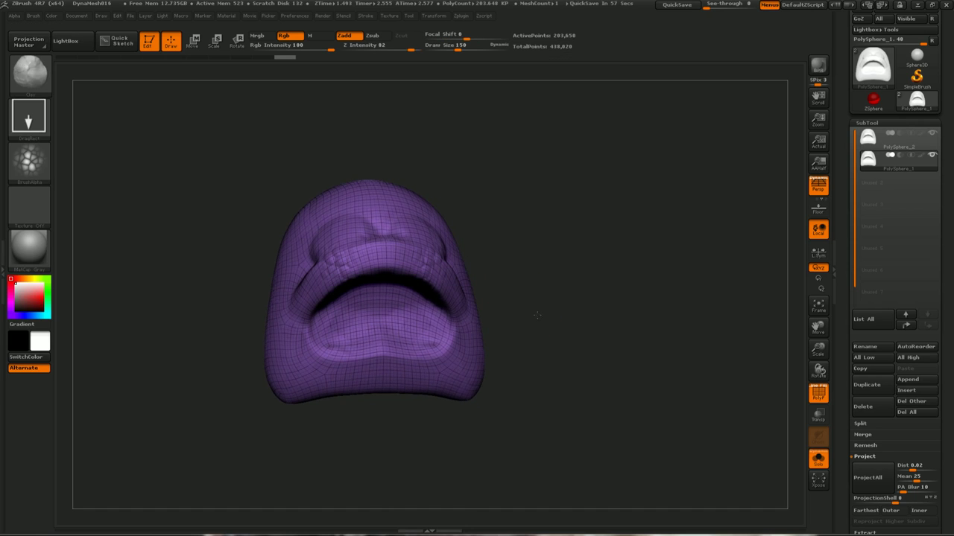
pyautogui.click(868, 138)
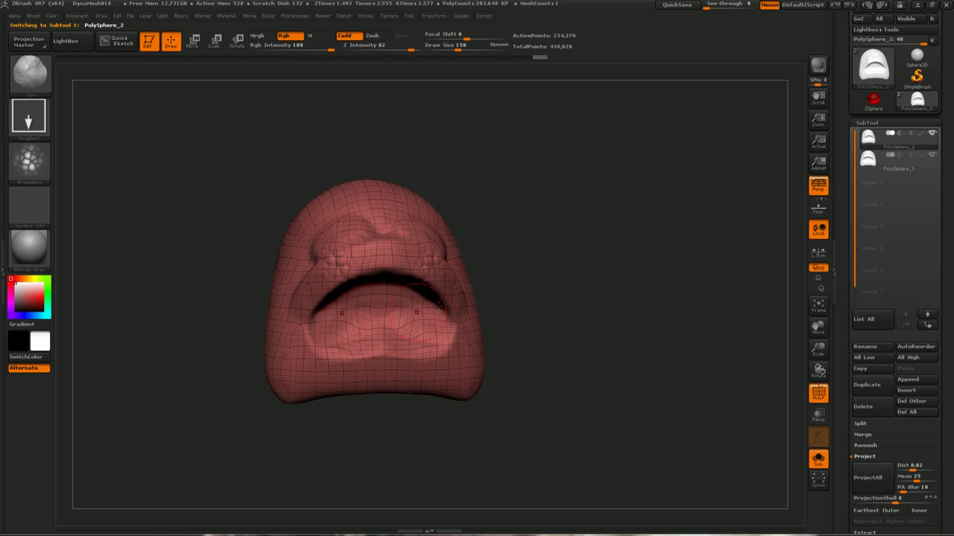
pyautogui.click(868, 157)
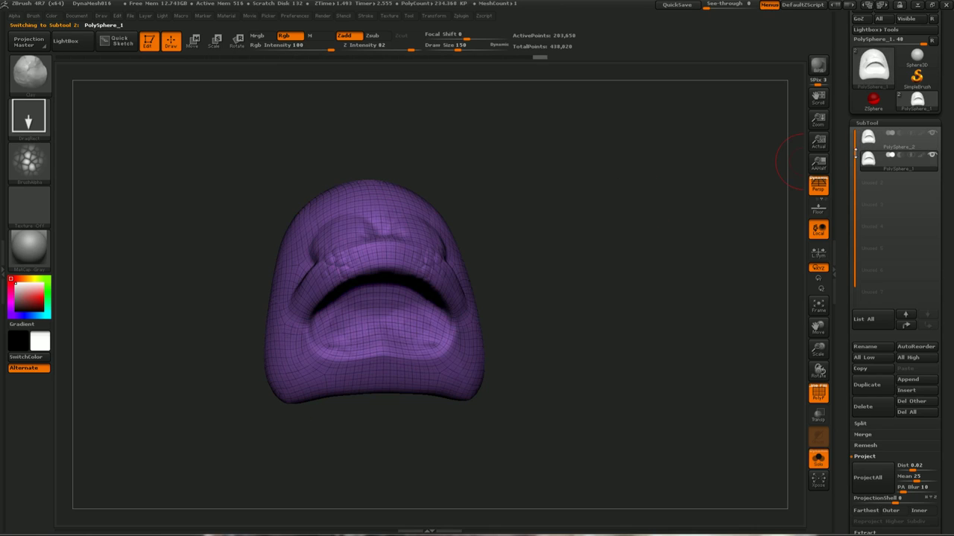
pyautogui.keyDown('shift'); pyautogui.moveTo(514, 307); pyautogui.dragTo(523, 311); pyautogui.keyUp('shift')
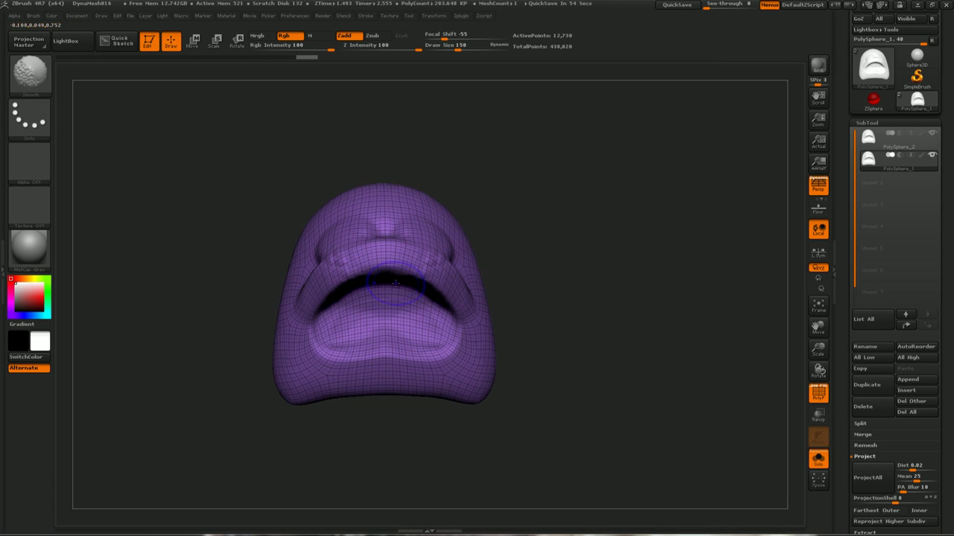
pyautogui.keyDown('shift'); pyautogui.moveTo(387, 355); pyautogui.dragTo(395, 283); pyautogui.keyUp('shift')
# - Flip PolySphere_1 between highest and lowest SDiv to inspect quads, then select PolySphere_2
pyautogui.hotkey('shift', 'f')
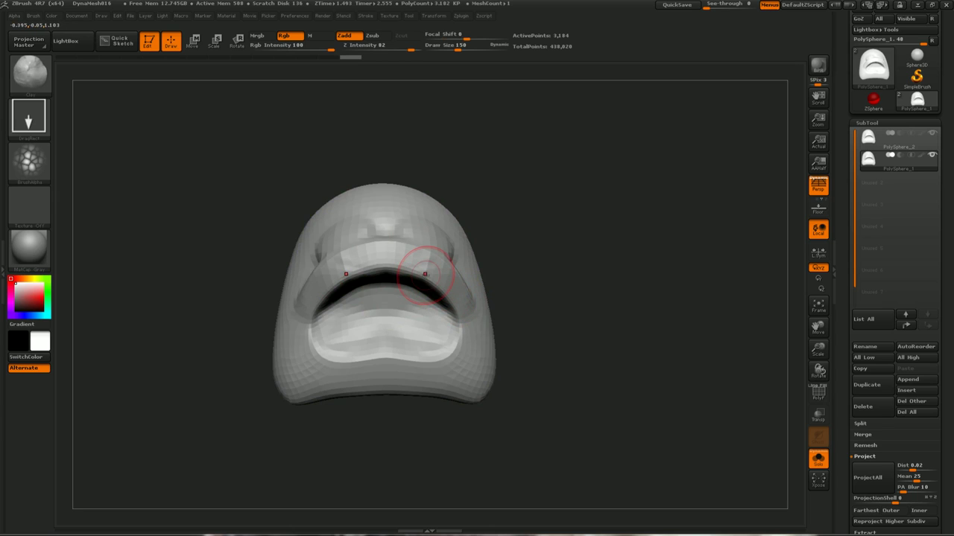
pyautogui.click(424, 274)
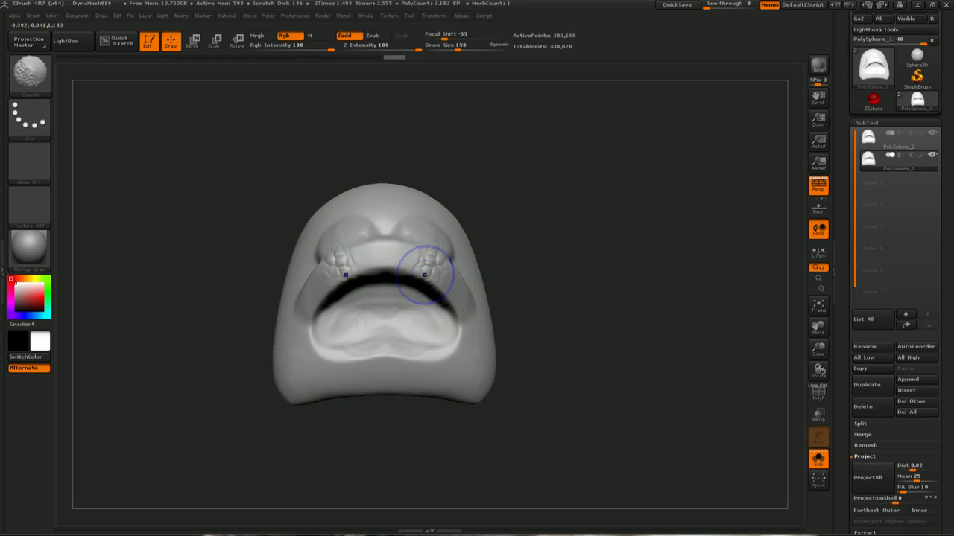
pyautogui.hotkey('ctrl', 'z')
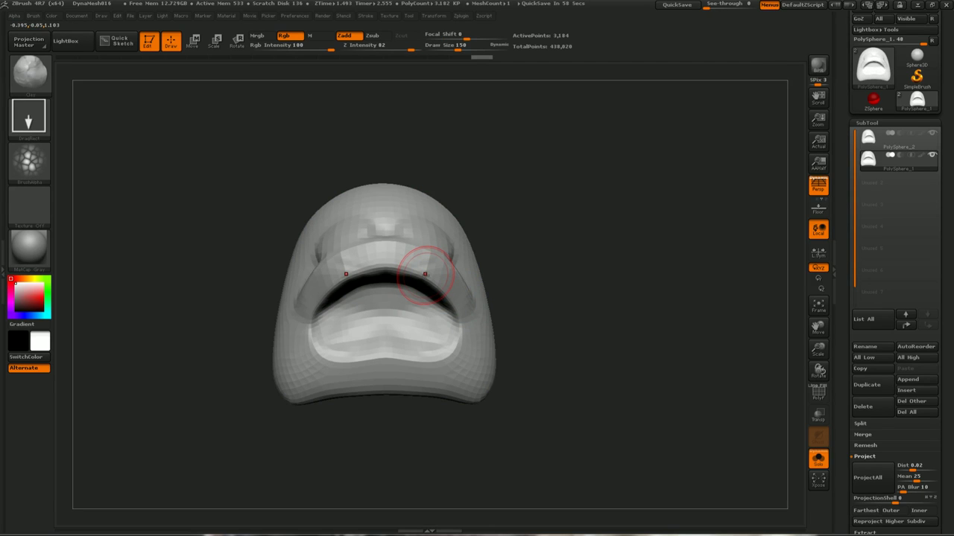
pyautogui.moveTo(494, 251); pyautogui.dragTo(468, 249)
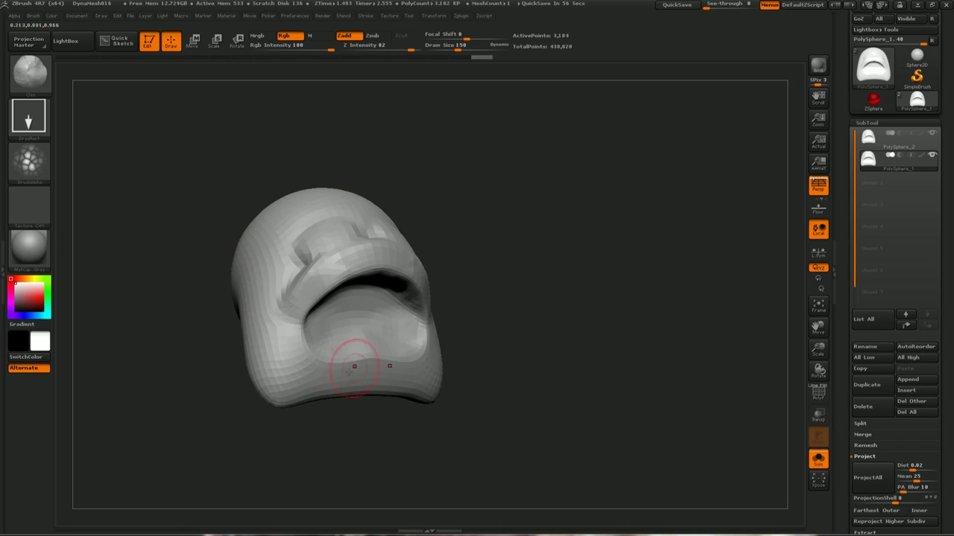
pyautogui.hotkey('shift', 'f')
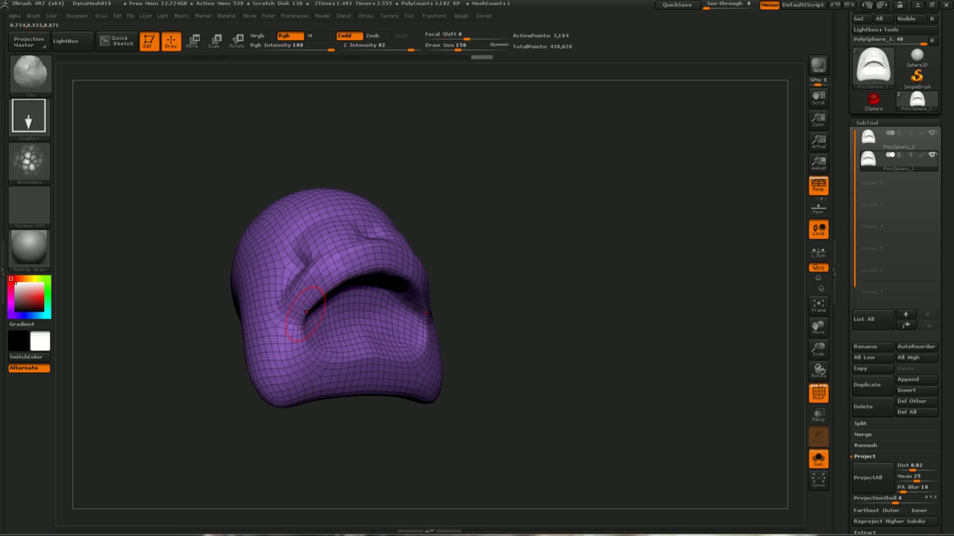
pyautogui.moveTo(449, 189)
pyautogui.keyDown('shift'); pyautogui.mouseDown()
pyautogui.moveTo(460, 266)
pyautogui.moveTo(549, 250)
pyautogui.mouseUp(); pyautogui.keyUp('shift')
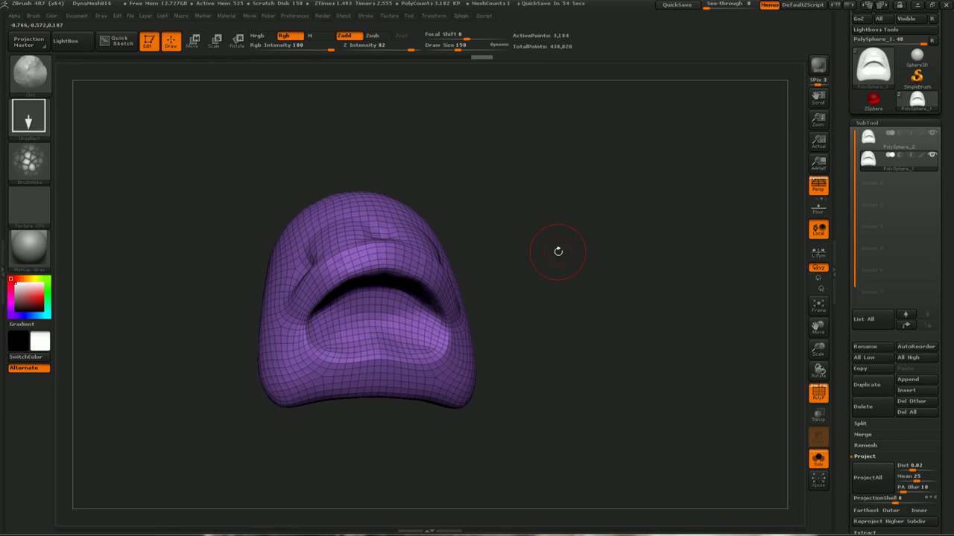
pyautogui.click(864, 137)
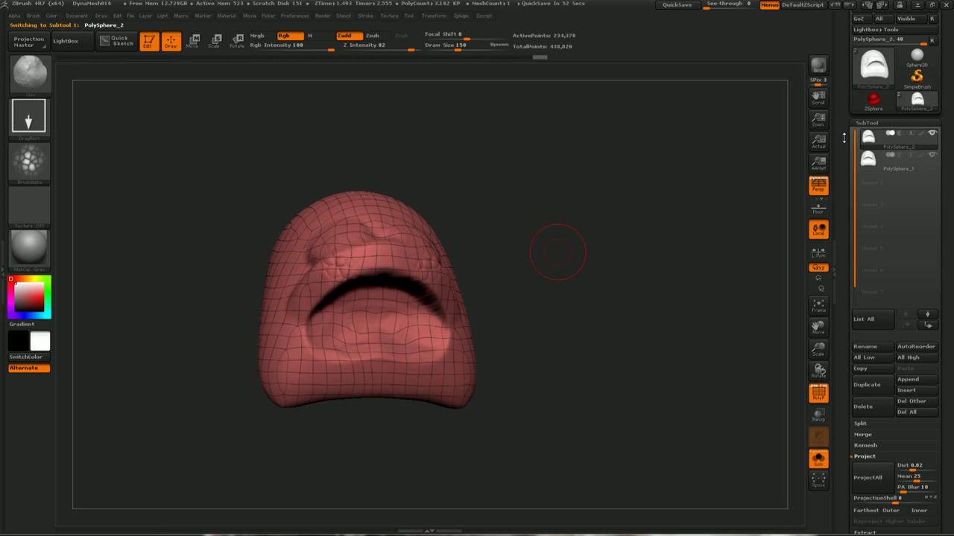
# - Hide PolyFrame, select PolySphere_1 and set its SDiv slider to level 2
pyautogui.moveTo(488, 273)
pyautogui.mouseDown()
pyautogui.moveTo(505, 264)
pyautogui.moveTo(499, 291)
pyautogui.mouseUp()
pyautogui.press('shift')
pyautogui.hotkey('shift', 'f')
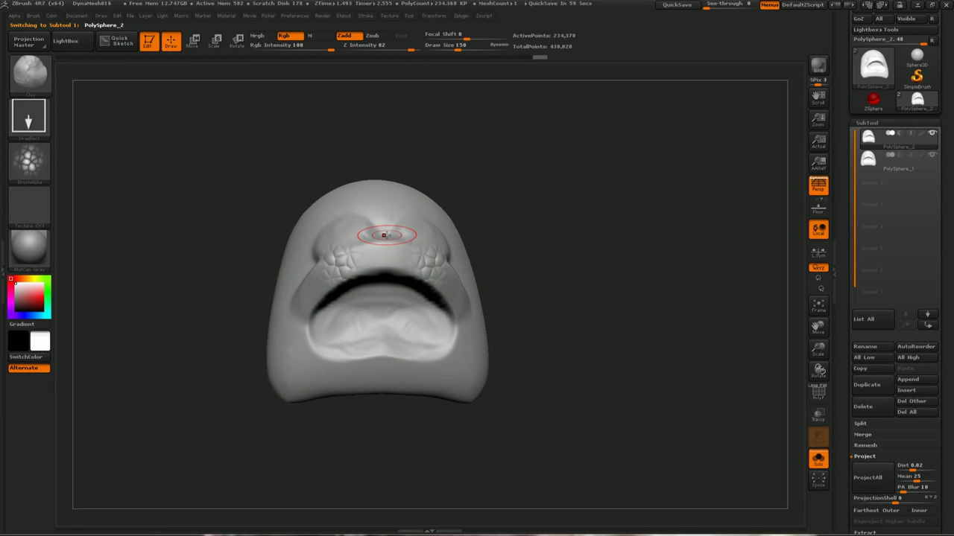
pyautogui.keyDown('alt'); pyautogui.click(383, 235); pyautogui.keyUp('alt')
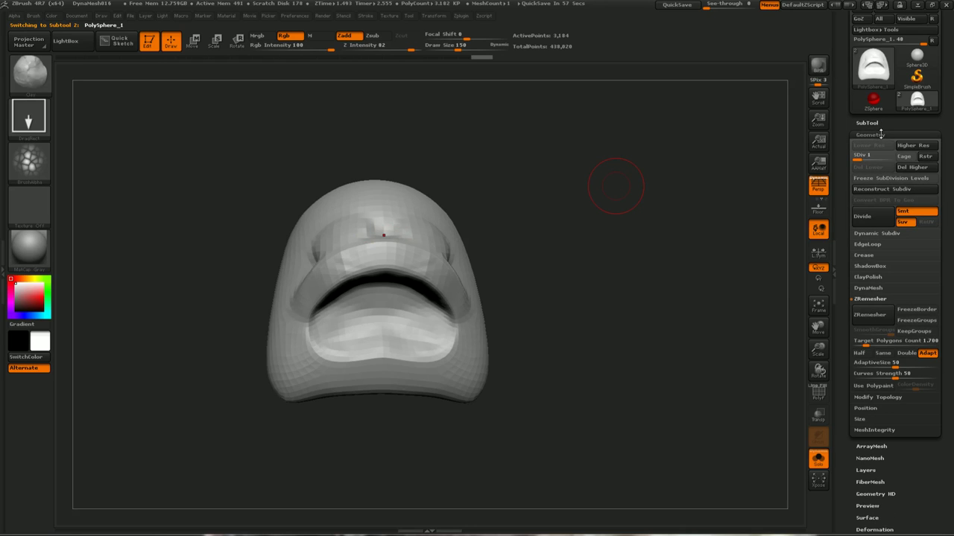
pyautogui.moveTo(859, 159); pyautogui.dragTo(887, 160)
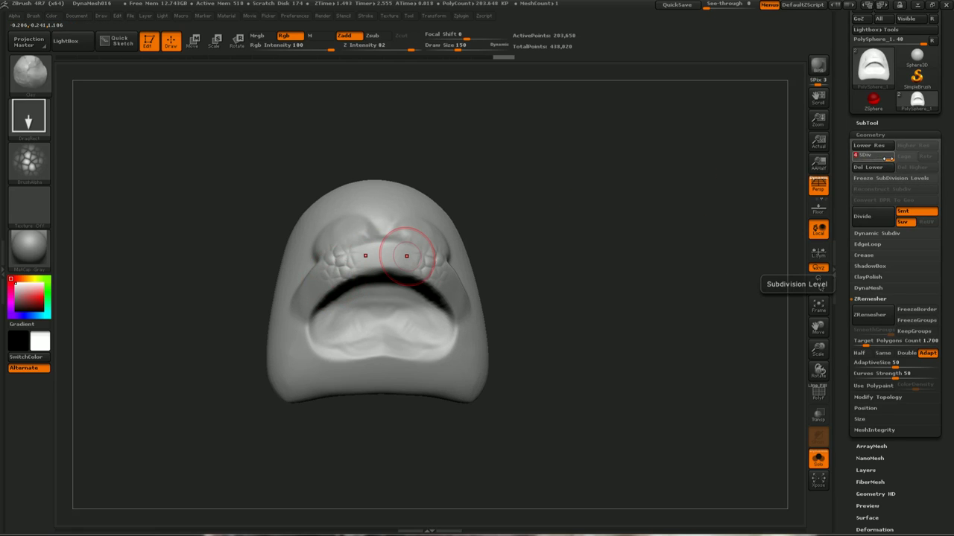
pyautogui.moveTo(887, 160)
pyautogui.mouseDown()
pyautogui.moveTo(881, 167)
pyautogui.moveTo(867, 158)
pyautogui.mouseUp()
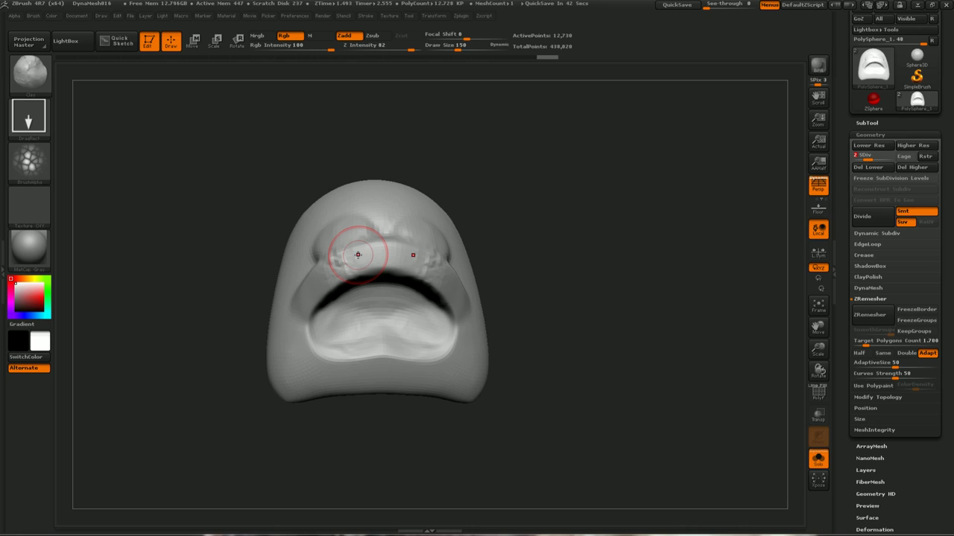
pyautogui.click(867, 123)
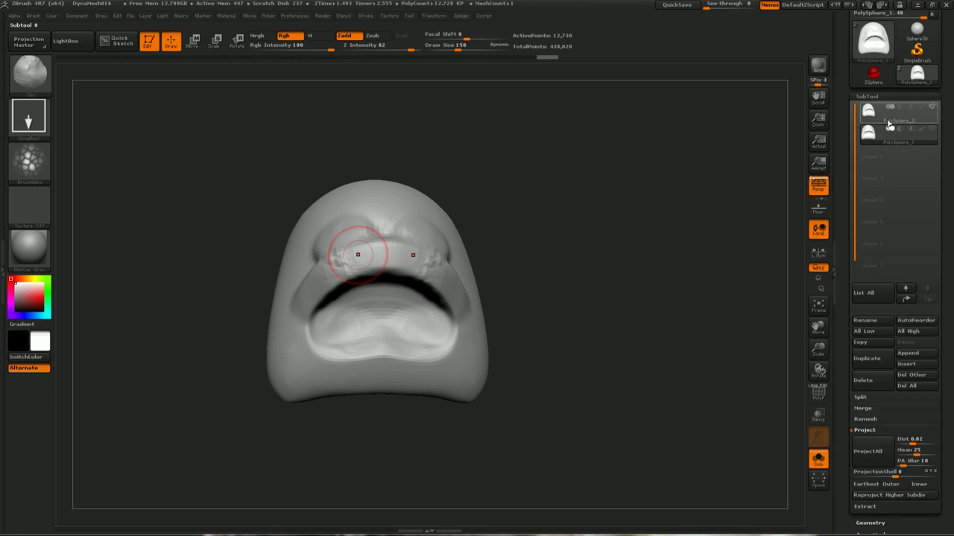
# - Duplicate PolySphere_2, select the new PolySphere_3 copy, and bring up the Geometry settings
pyautogui.click(877, 112)
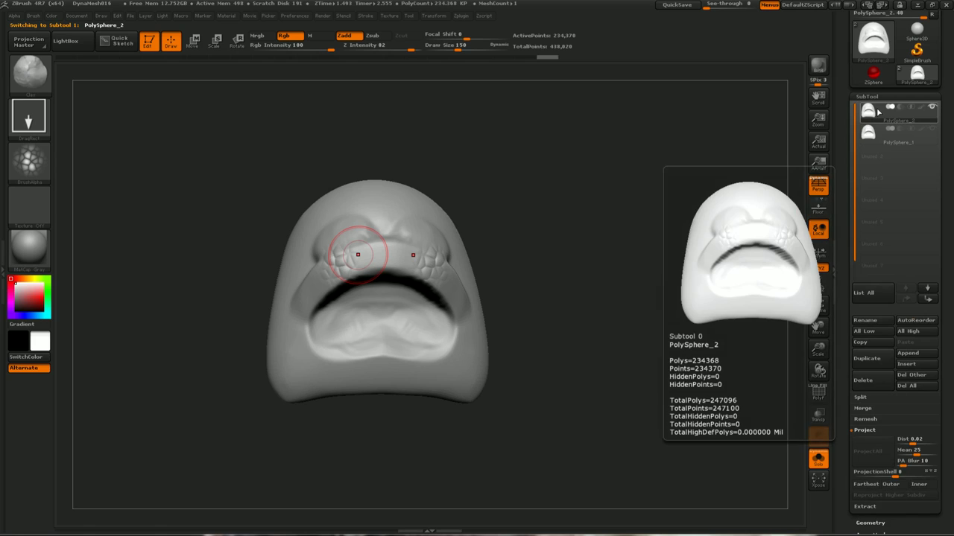
pyautogui.click(870, 361)
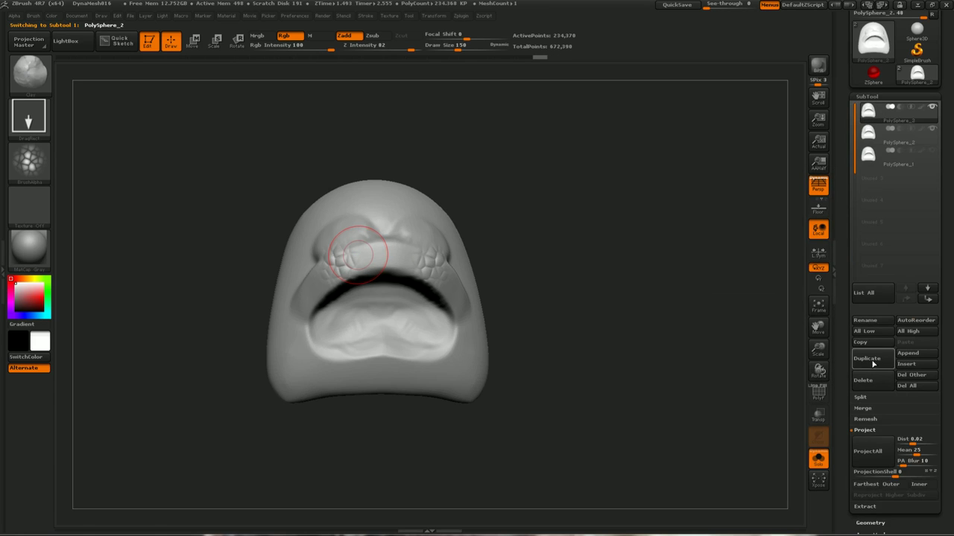
pyautogui.click(872, 134)
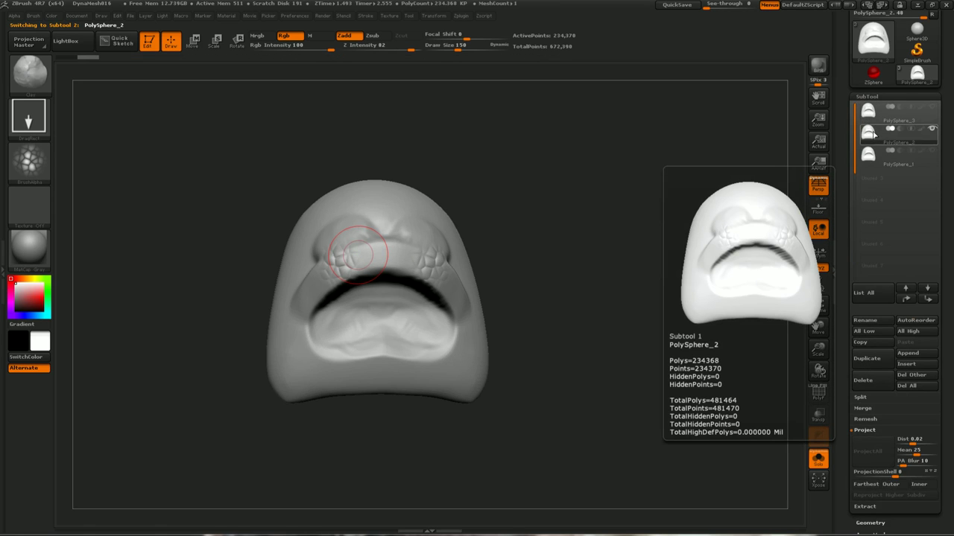
pyautogui.click(868, 97)
pyautogui.click(872, 109)
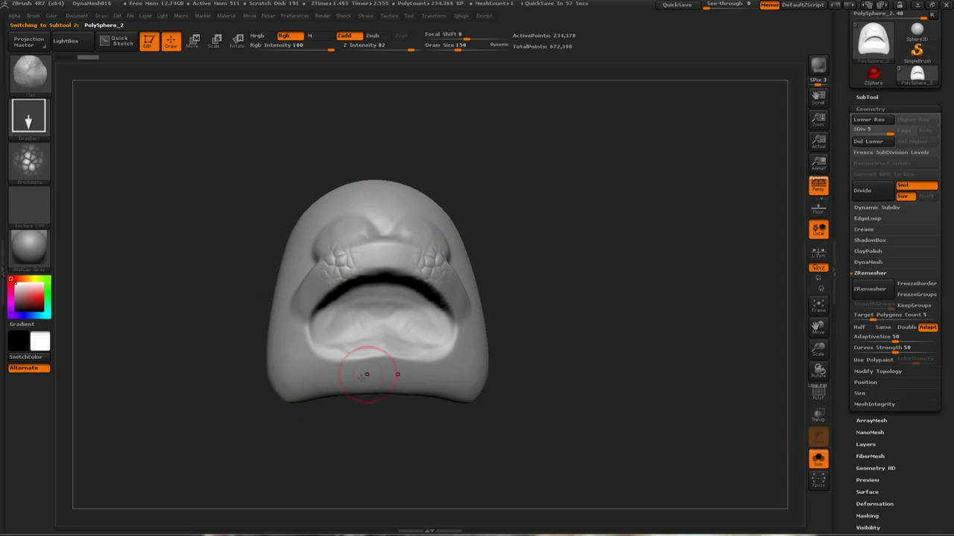
# - Set the brush draw size to 53 and orbit the duplicate head to view its top and left side
pyautogui.press('s')
pyautogui.moveTo(394, 237); pyautogui.dragTo(373, 237)
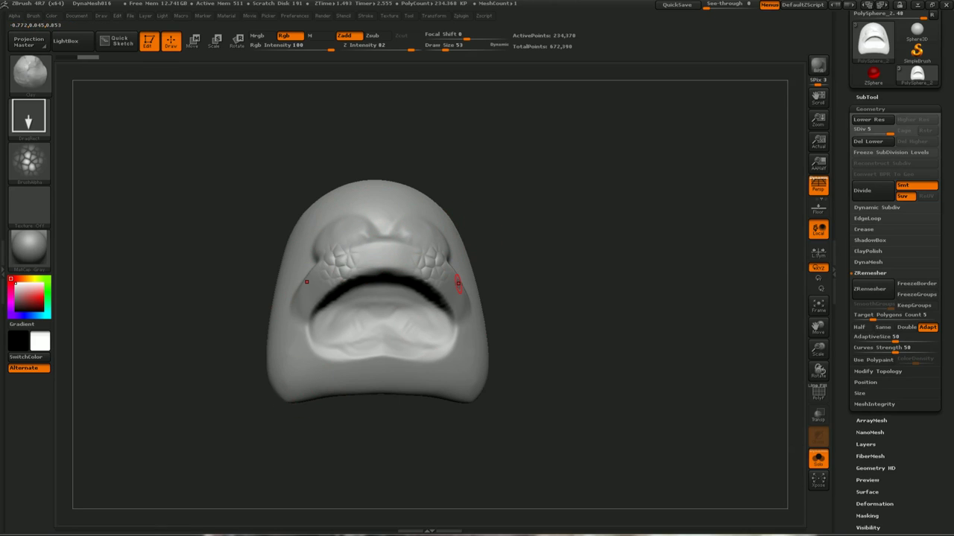
pyautogui.moveTo(507, 298)
pyautogui.mouseDown()
pyautogui.moveTo(485, 237)
pyautogui.moveTo(383, 220)
pyautogui.mouseUp()
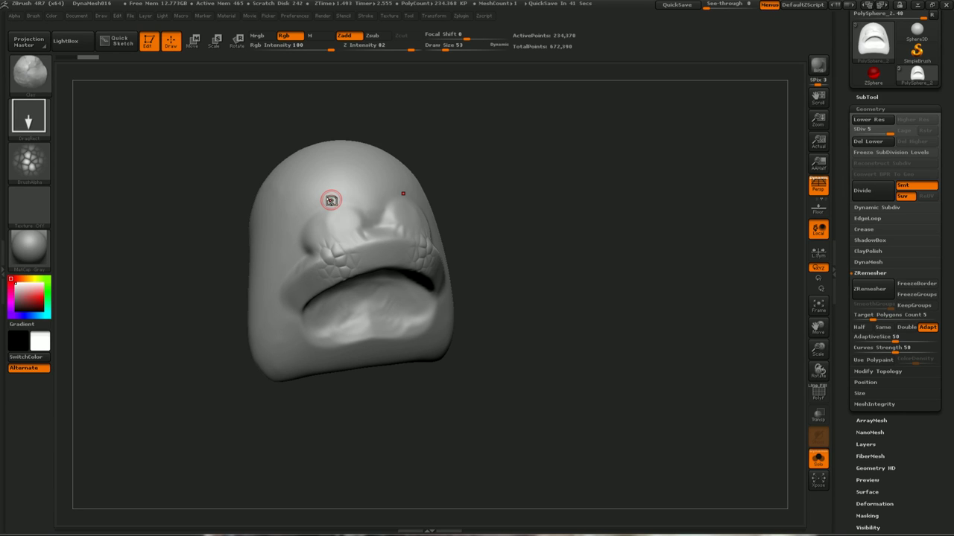
pyautogui.press('b')
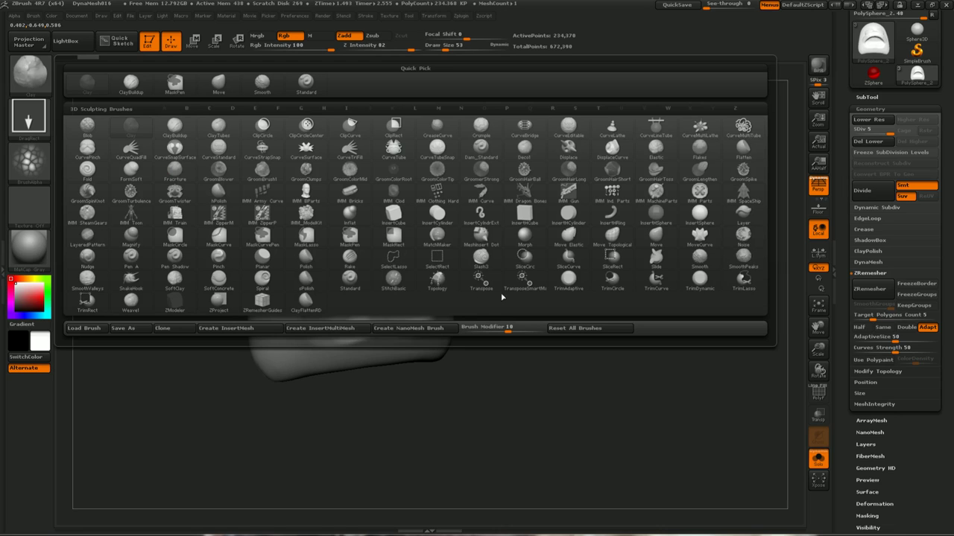
# - With the ZRemesherGuides brush, draw guide curves across the left upper-lip lobe, along the mouth and the lower lip
pyautogui.click(263, 308)
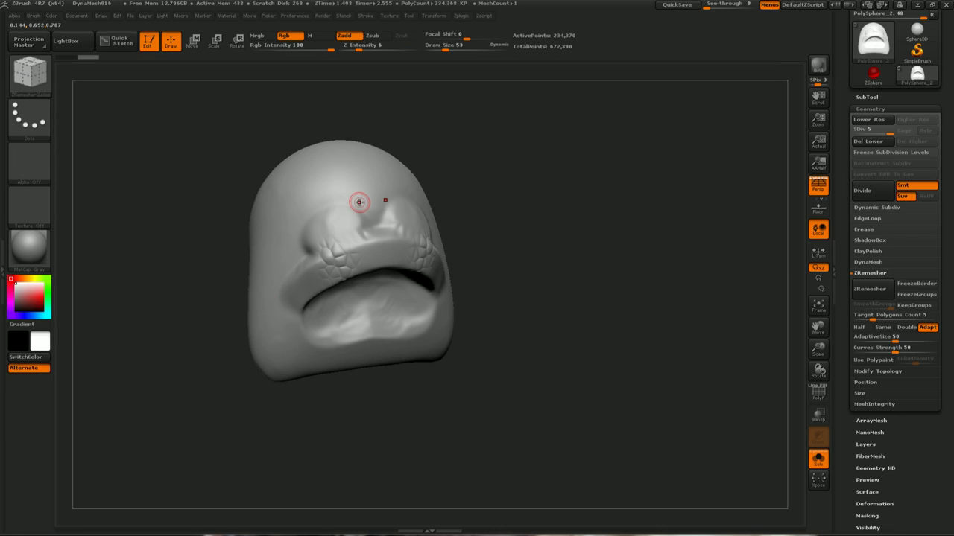
pyautogui.moveTo(485, 206); pyautogui.dragTo(479, 194)
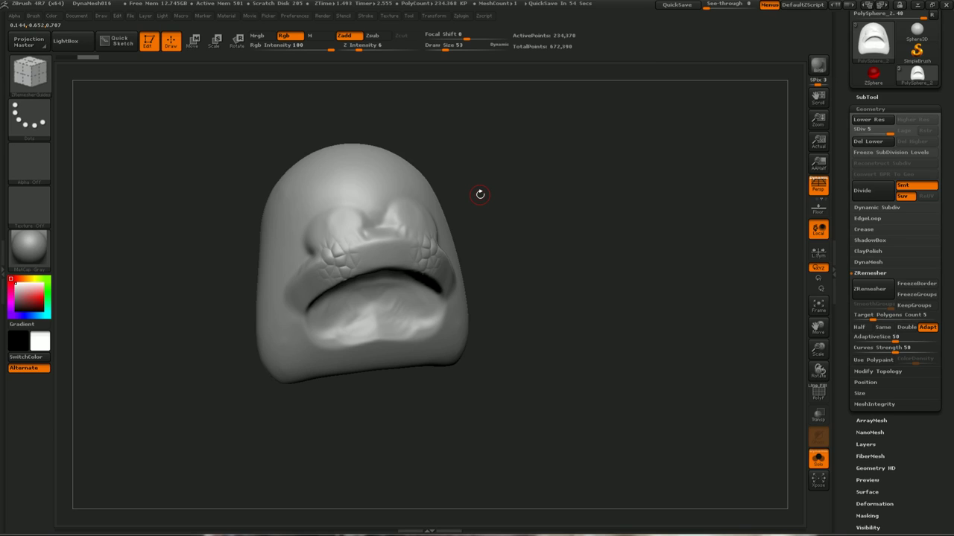
pyautogui.moveTo(366, 229)
pyautogui.mouseDown()
pyautogui.moveTo(308, 217)
pyautogui.moveTo(306, 251)
pyautogui.moveTo(335, 253)
pyautogui.moveTo(368, 227)
pyautogui.mouseUp()
pyautogui.moveTo(507, 224)
pyautogui.mouseDown()
pyautogui.moveTo(529, 201)
pyautogui.moveTo(507, 195)
pyautogui.mouseUp()
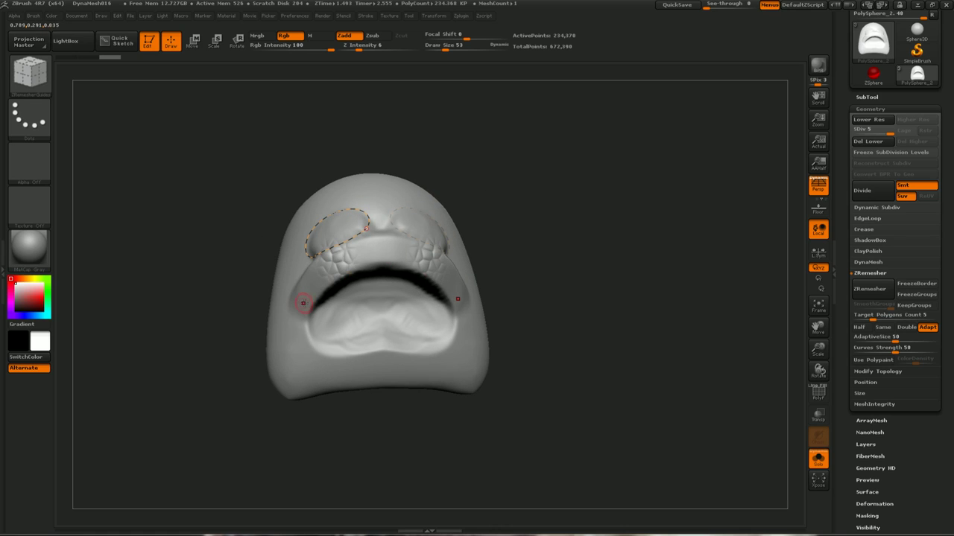
pyautogui.moveTo(344, 308); pyautogui.dragTo(311, 304)
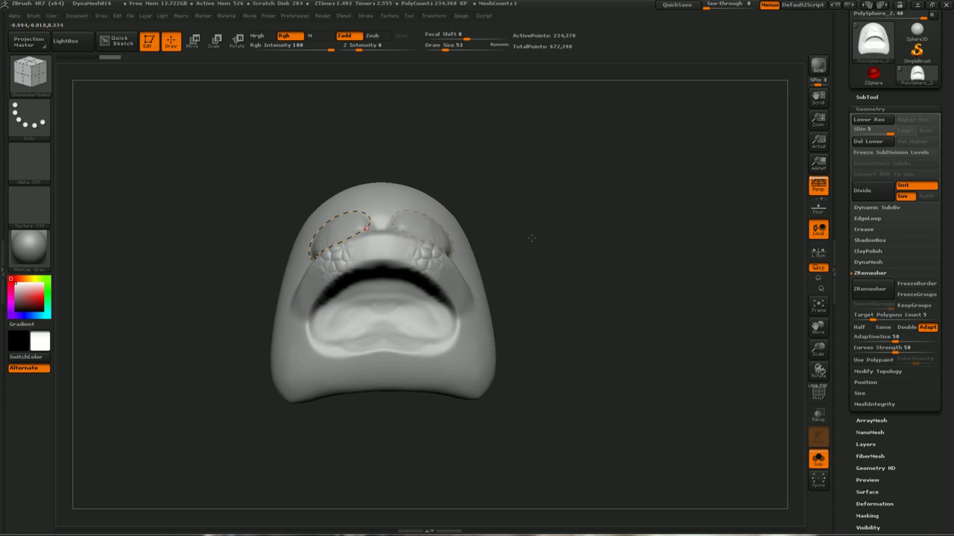
pyautogui.moveTo(316, 285); pyautogui.dragTo(343, 261)
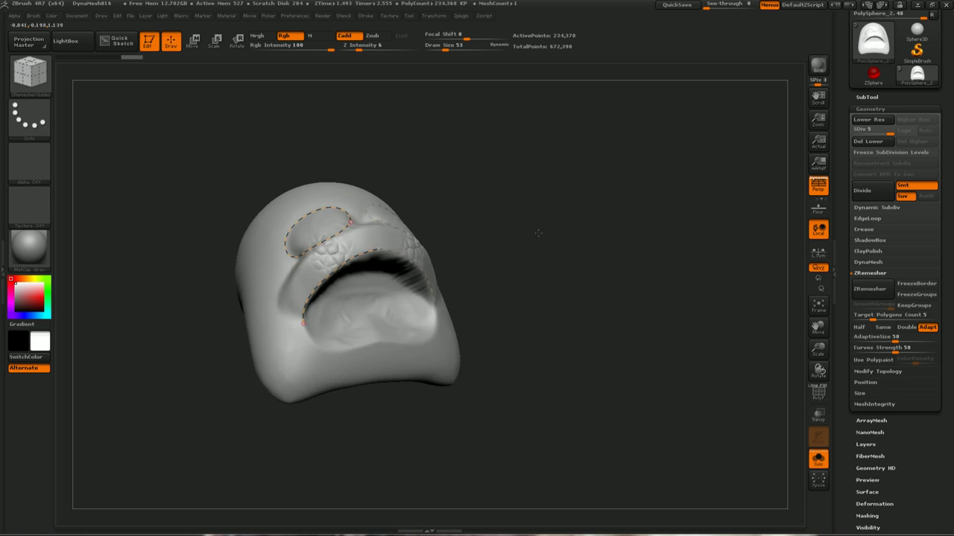
pyautogui.moveTo(507, 253); pyautogui.dragTo(538, 247)
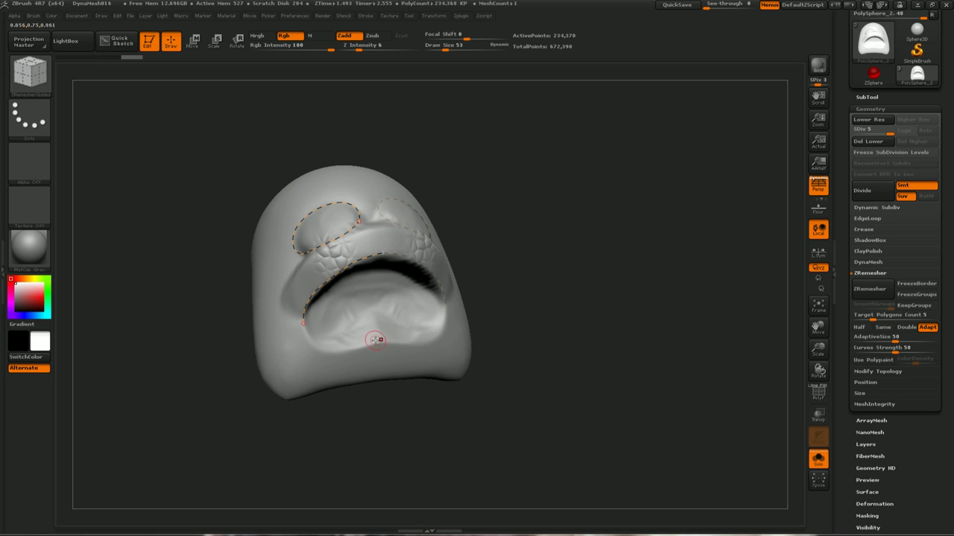
pyautogui.moveTo(322, 314)
pyautogui.mouseDown()
pyautogui.moveTo(330, 302)
pyautogui.moveTo(324, 346)
pyautogui.moveTo(313, 328)
pyautogui.mouseUp()
pyautogui.moveTo(484, 327)
pyautogui.mouseDown()
pyautogui.moveTo(519, 238)
pyautogui.moveTo(602, 240)
pyautogui.mouseUp()
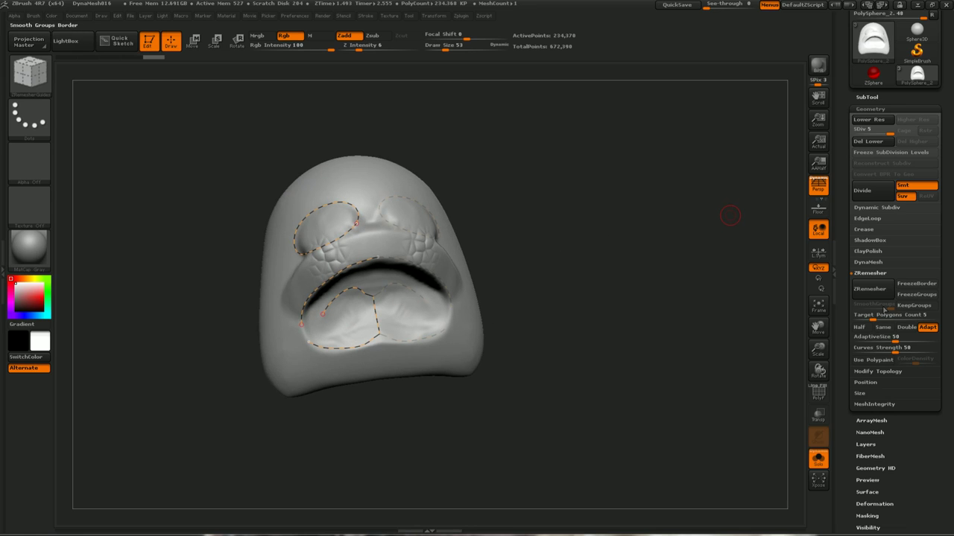
# - Lower Target Polygons Count to 1.544 and run ZRemesher, leaving a 2,930-point head
pyautogui.moveTo(876, 320); pyautogui.dragTo(858, 319)
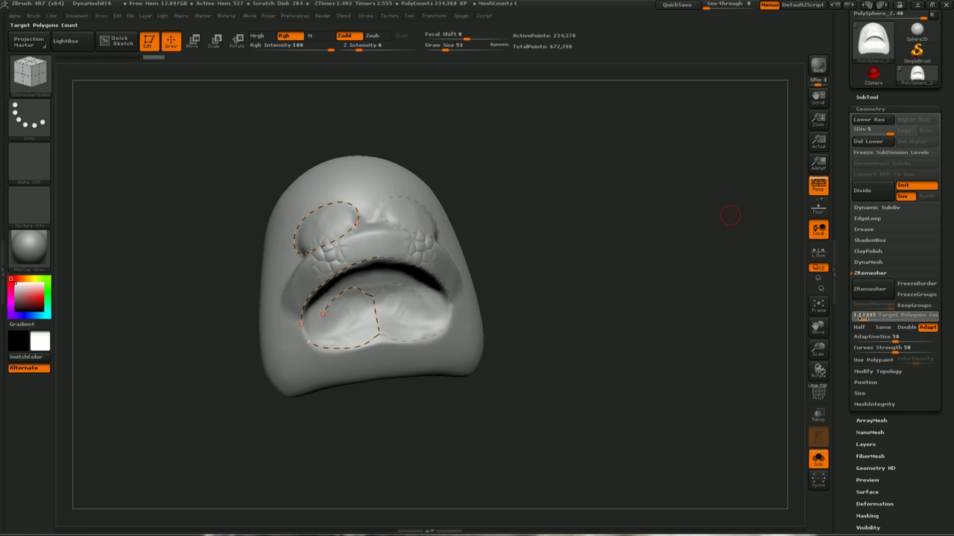
pyautogui.click(876, 293)
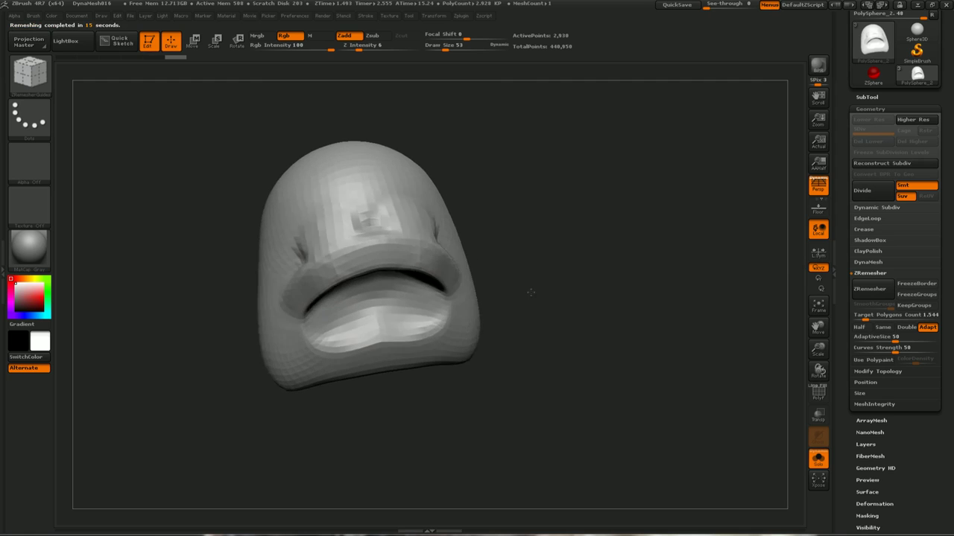
# - Turn on the PolyF wireframe and orbit PolySphere_1 to inspect its denser remesh topology
pyautogui.hotkey('shift', 'f')
pyautogui.moveTo(535, 286)
pyautogui.mouseDown()
pyautogui.moveTo(526, 285)
pyautogui.moveTo(532, 264)
pyautogui.moveTo(598, 269)
pyautogui.mouseUp()
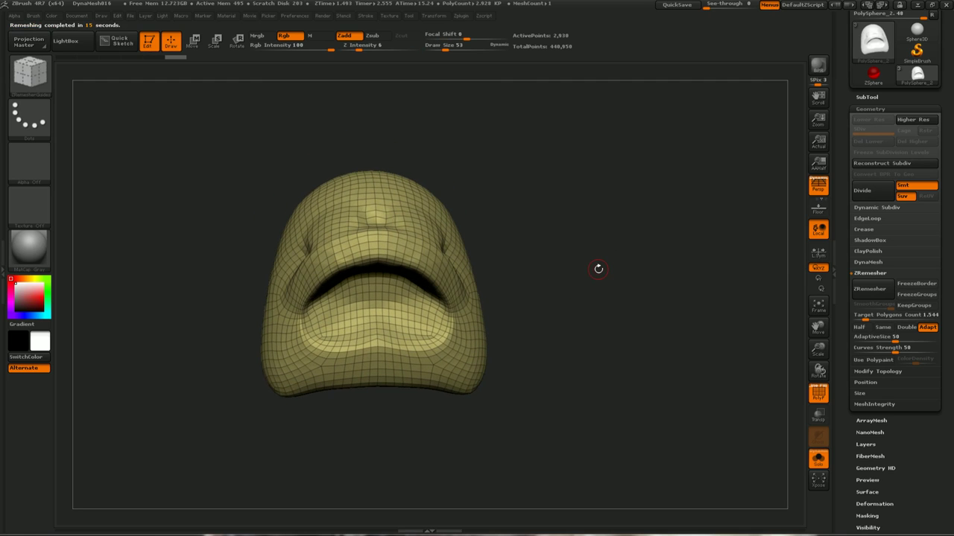
pyautogui.click(877, 97)
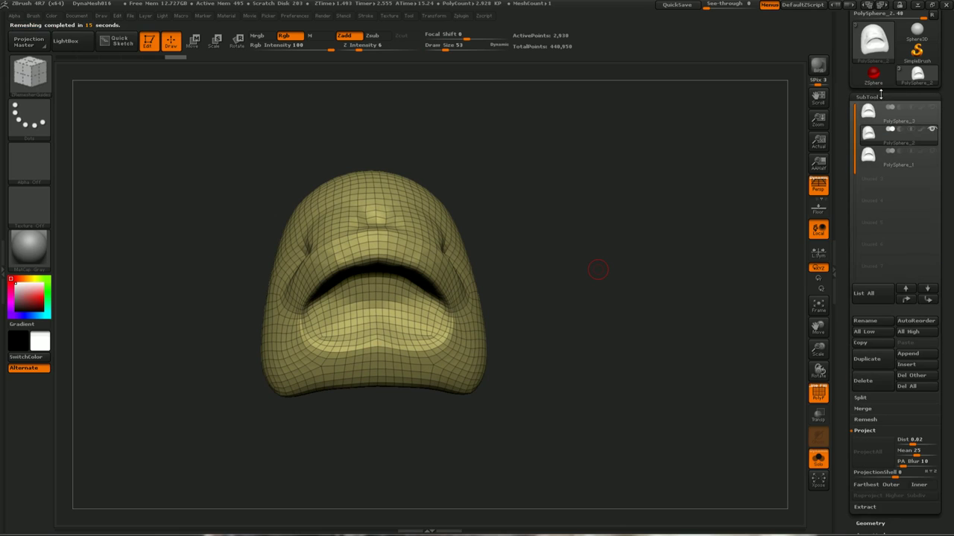
pyautogui.click(868, 155)
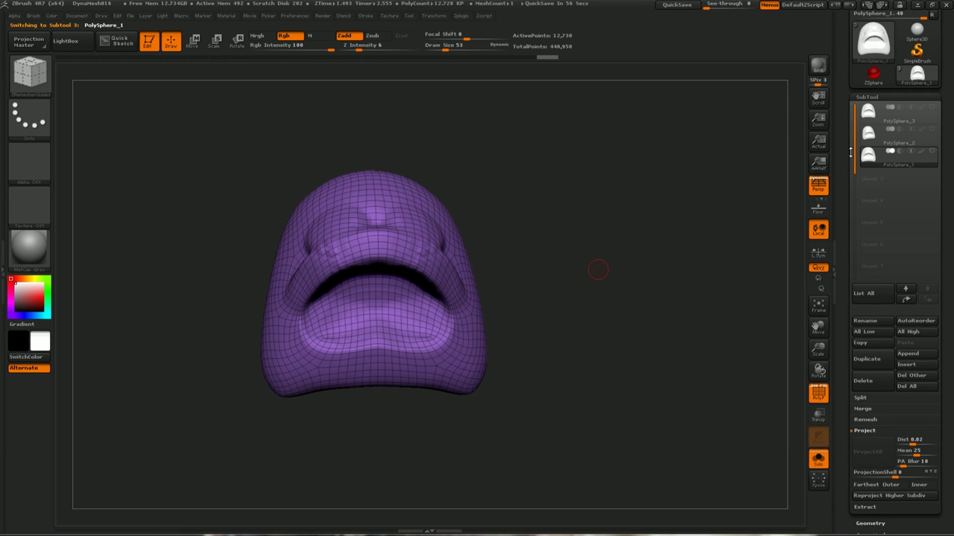
pyautogui.moveTo(566, 327); pyautogui.dragTo(508, 323)
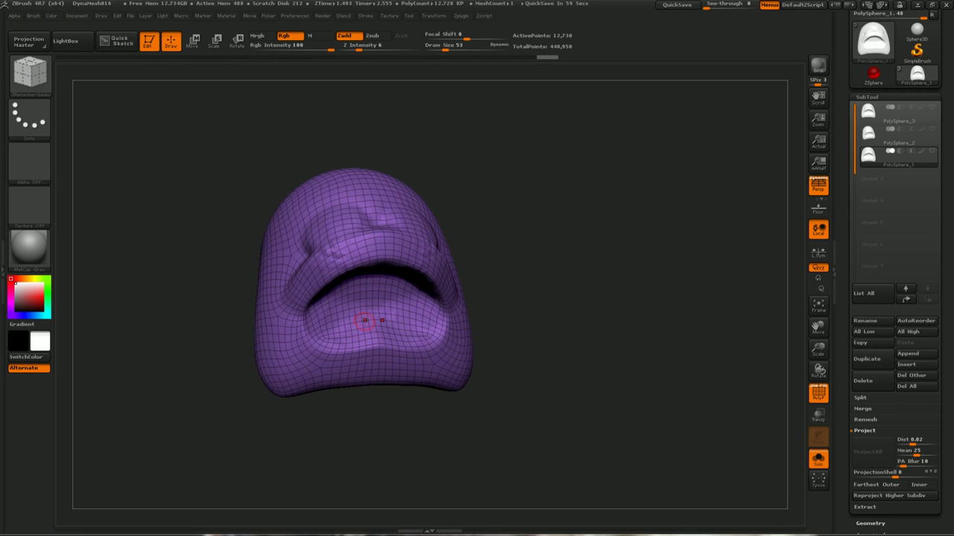
pyautogui.moveTo(474, 242); pyautogui.dragTo(473, 258)
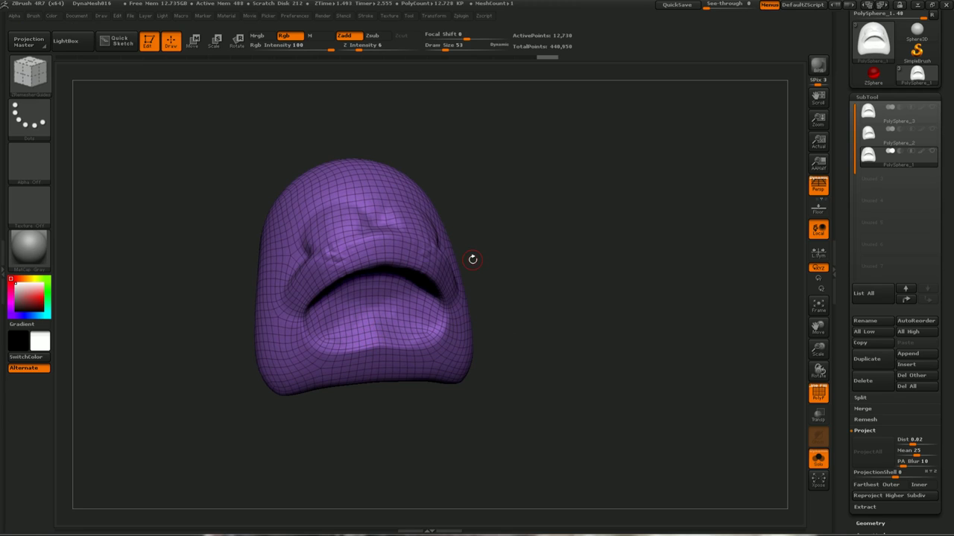
pyautogui.moveTo(473, 258); pyautogui.dragTo(518, 331)
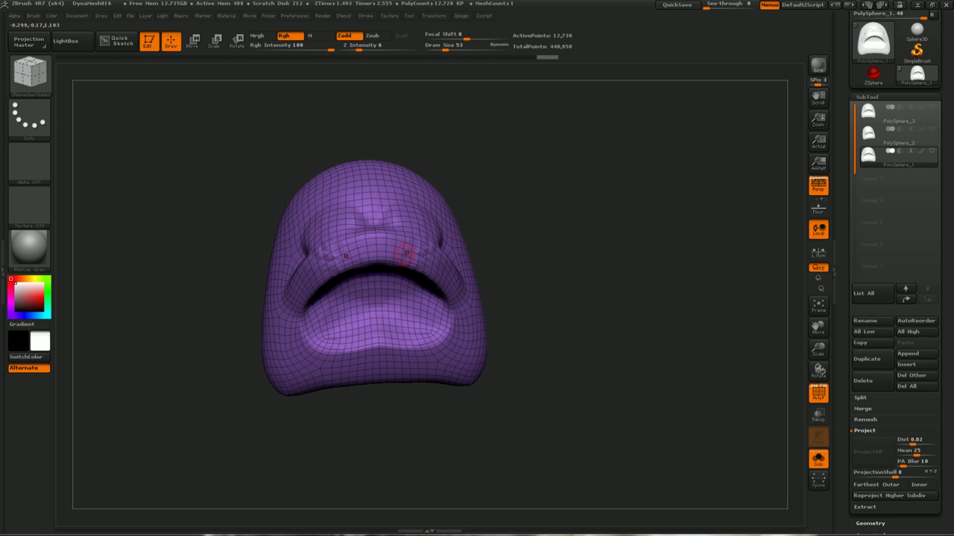
# - Select PolySphere_2 and orbit it to compare its low-poly loops around the mouth and lips
pyautogui.keyDown('alt'); pyautogui.click(488, 277); pyautogui.keyUp('alt')
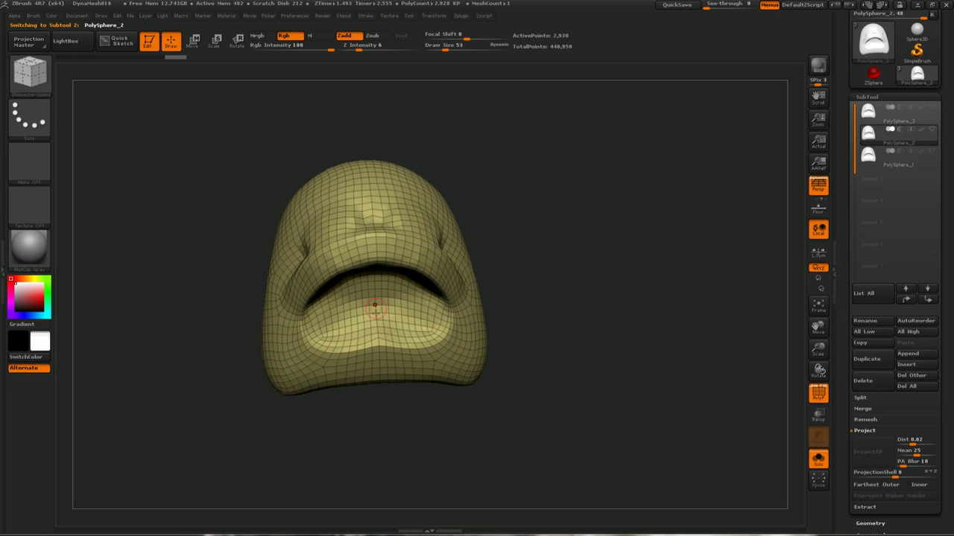
pyautogui.moveTo(497, 261); pyautogui.dragTo(511, 206)
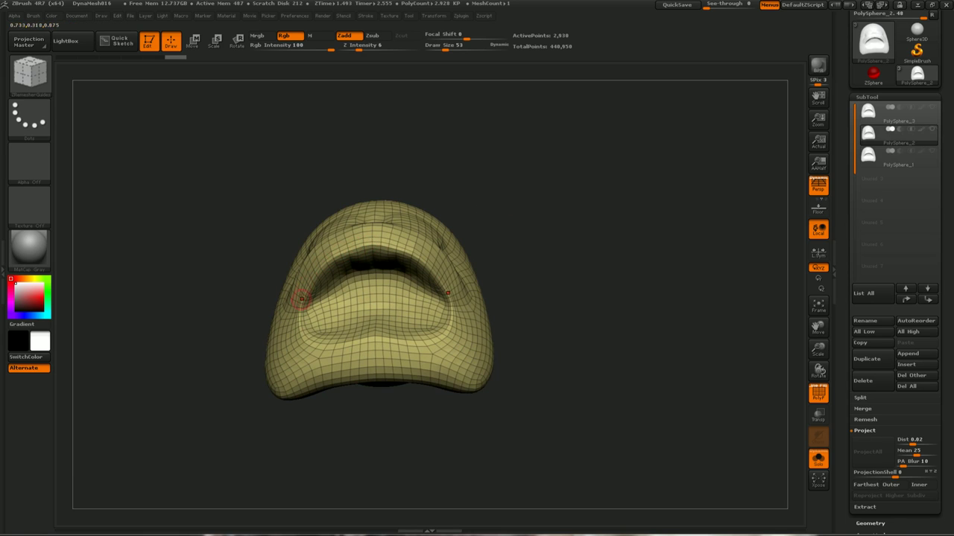
pyautogui.moveTo(509, 207); pyautogui.dragTo(492, 239)
pyautogui.moveTo(477, 188); pyautogui.dragTo(509, 186)
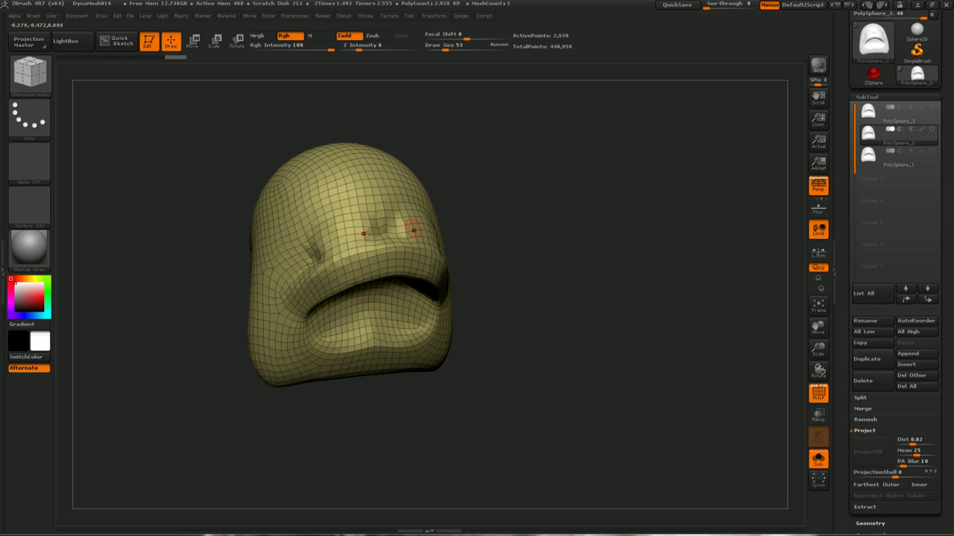
pyautogui.keyDown('shift'); pyautogui.moveTo(495, 222); pyautogui.dragTo(485, 215); pyautogui.keyUp('shift')
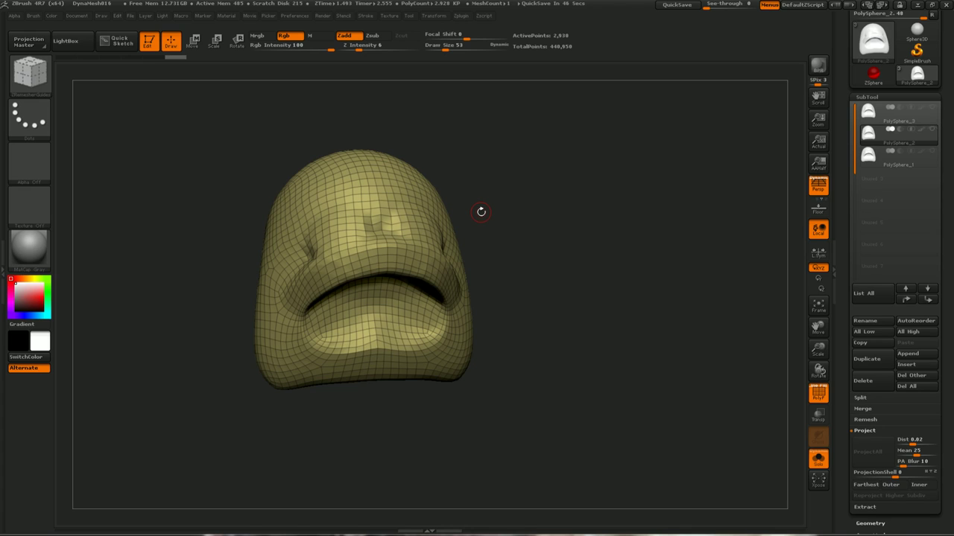
# - Duplicate the high-res PolySphere_3 head and select the new copy
pyautogui.hotkey('alt', 'Up')
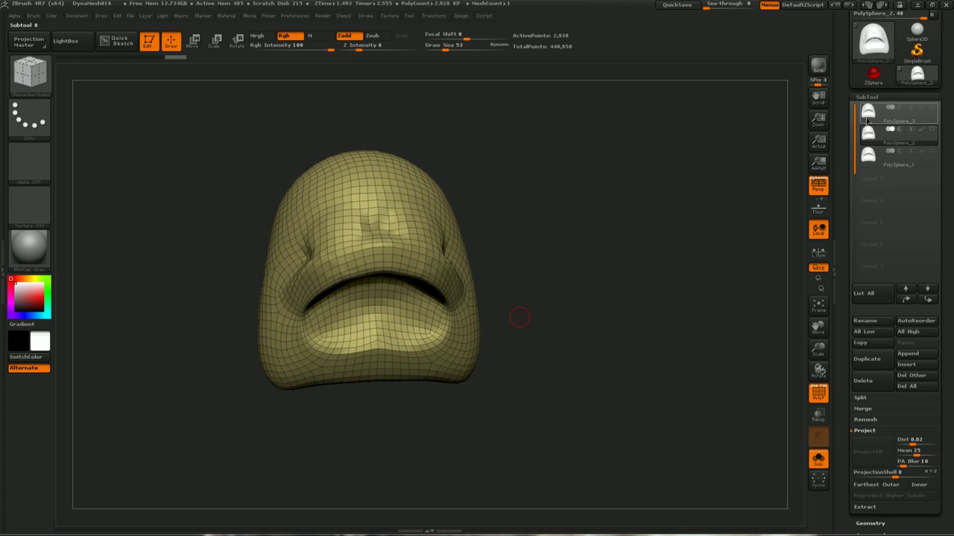
pyautogui.click(867, 359)
pyautogui.moveTo(868, 112)
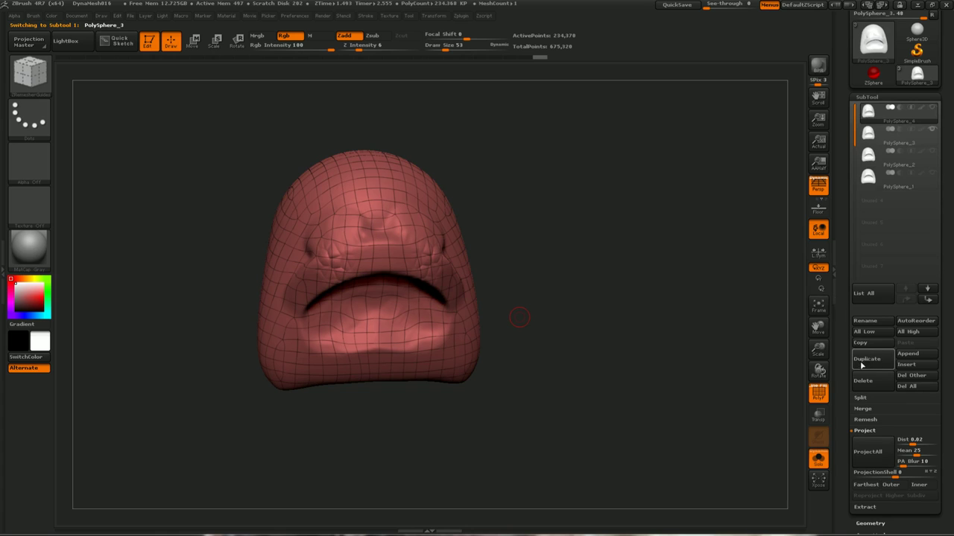
pyautogui.click(868, 135)
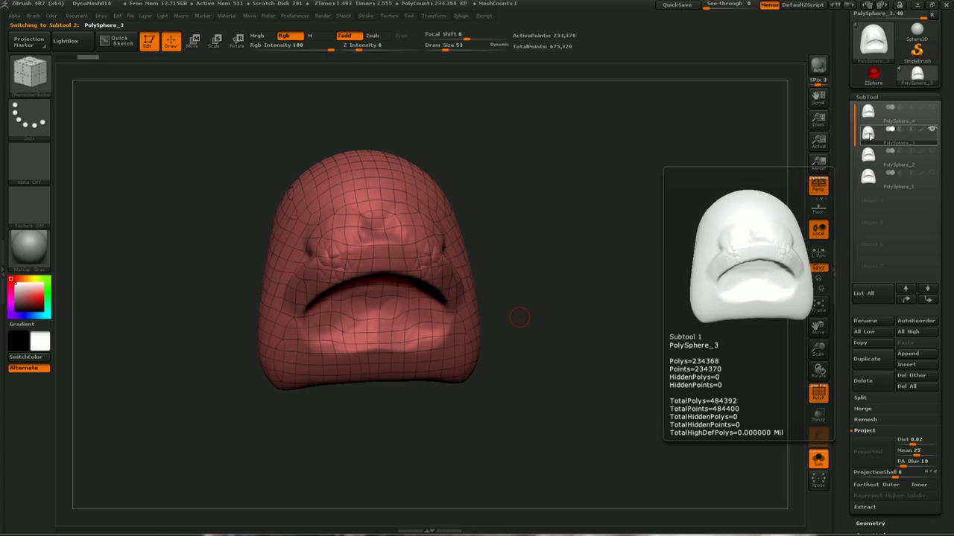
# - In the Geometry settings, enable ZRemesher Use Polypaint and raise ColorDensity to about 2.93
pyautogui.click(867, 96)
pyautogui.click(872, 109)
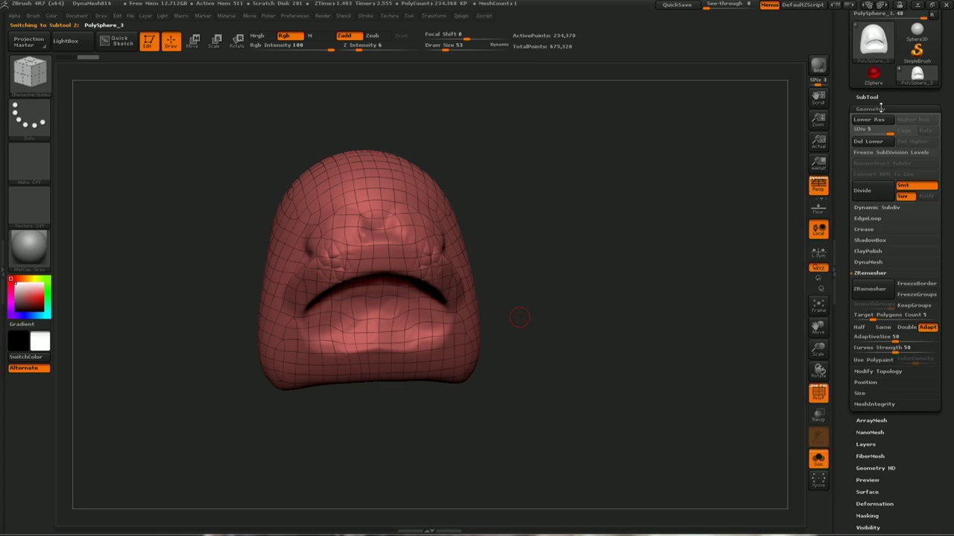
pyautogui.click(881, 363)
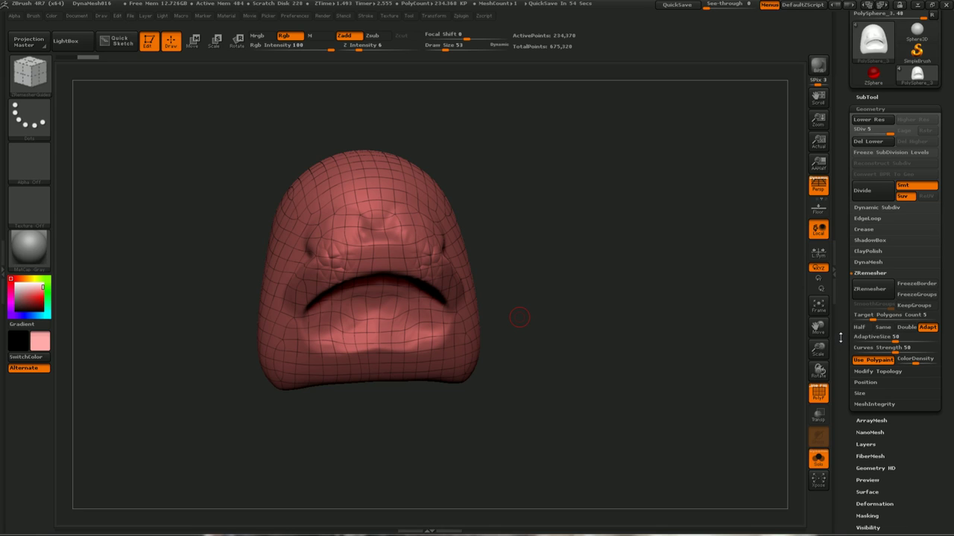
pyautogui.moveTo(915, 363); pyautogui.dragTo(927, 363)
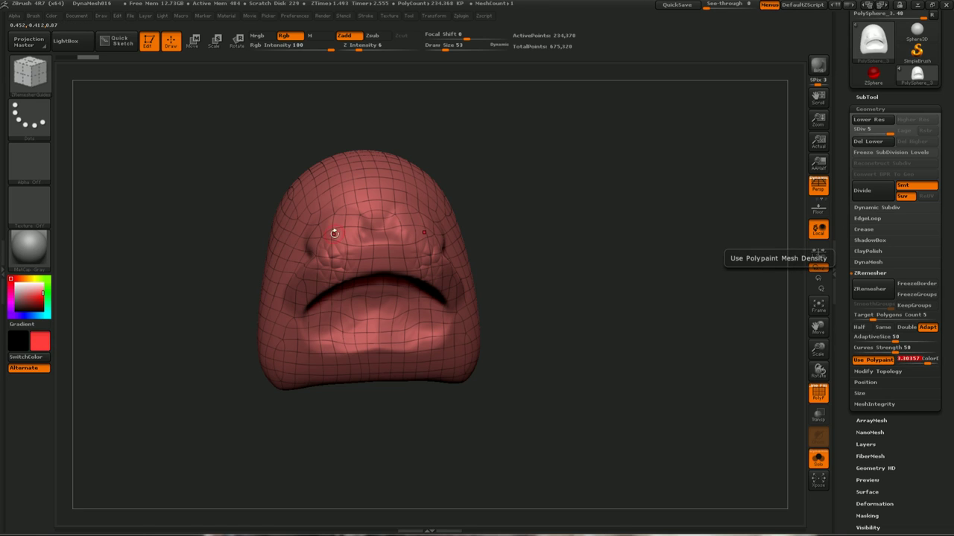
# - Switch to RGB-only painting with the Clay brush at size 101 and dab red on the head
pyautogui.click(350, 36)
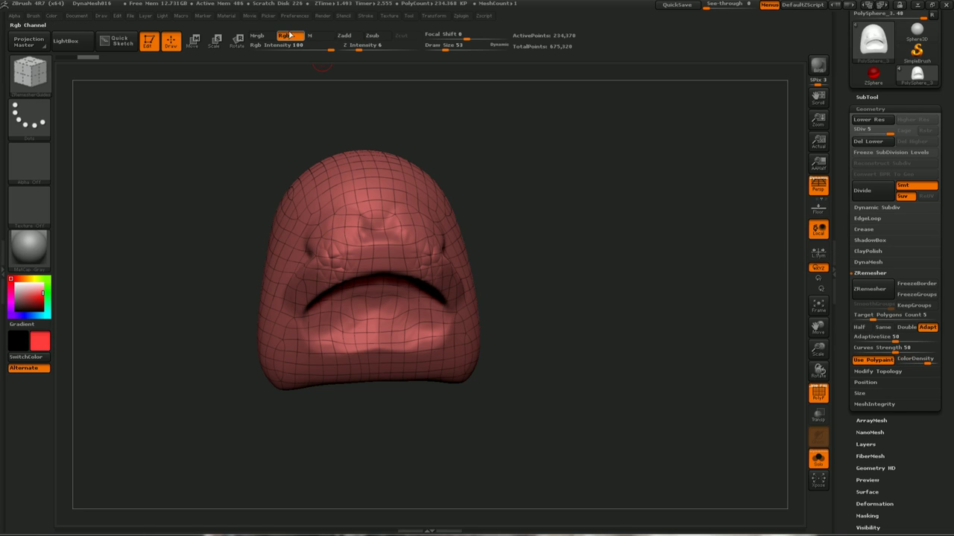
pyautogui.press('s')
pyautogui.press('b')
pyautogui.press('c')
pyautogui.press('l')
pyautogui.click(344, 35)
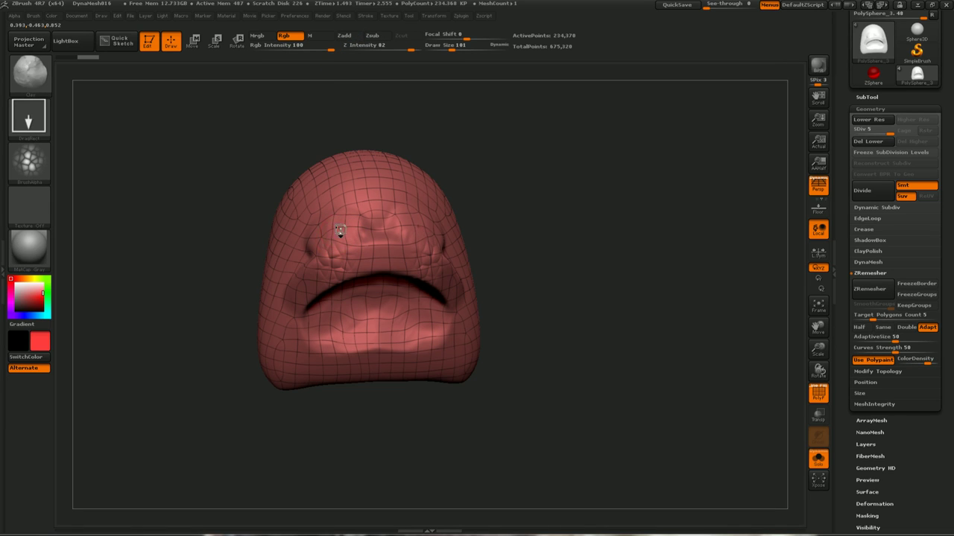
pyautogui.moveTo(339, 231); pyautogui.dragTo(346, 223)
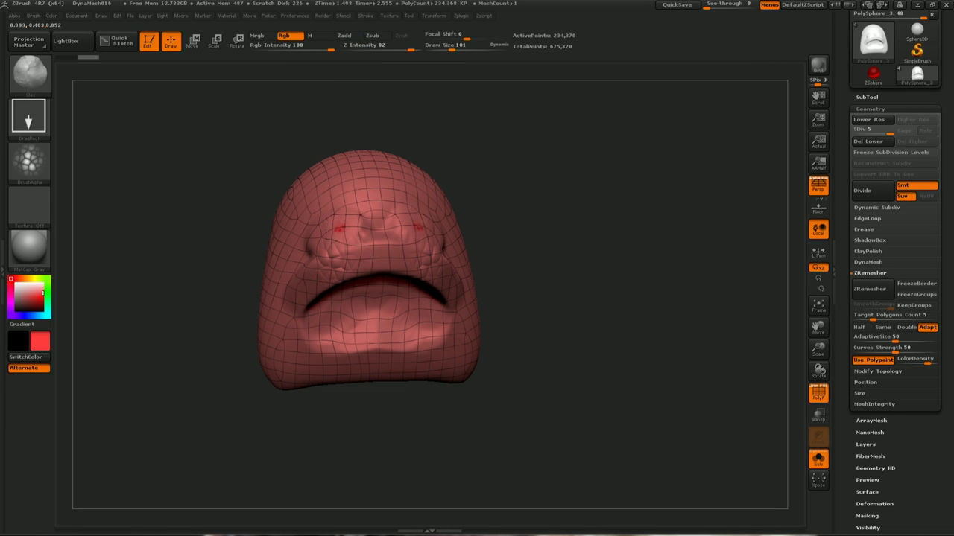
# - Use freehand strokes with no alpha to paint solid red over both mounds, then set color density to 0.625
pyautogui.click(44, 129)
pyautogui.click(168, 129)
pyautogui.click(30, 160)
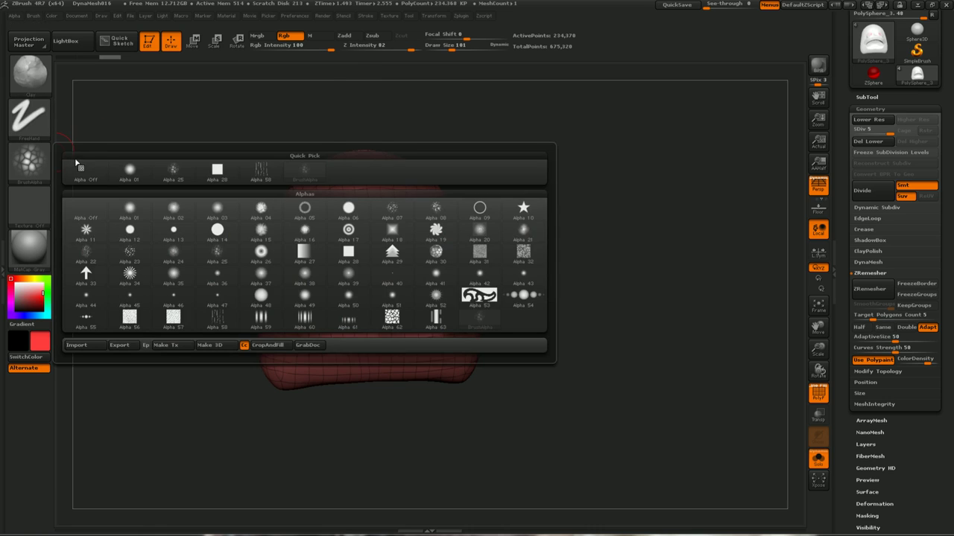
pyautogui.click(80, 168)
pyautogui.moveTo(337, 231)
pyautogui.mouseDown()
pyautogui.moveTo(325, 222)
pyautogui.moveTo(374, 254)
pyautogui.mouseUp()
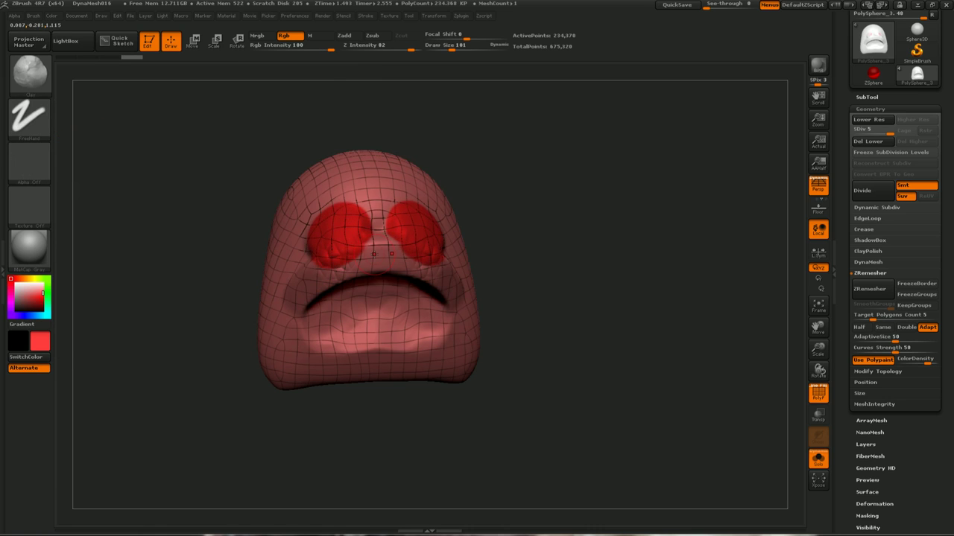
pyautogui.moveTo(925, 360); pyautogui.dragTo(903, 362)
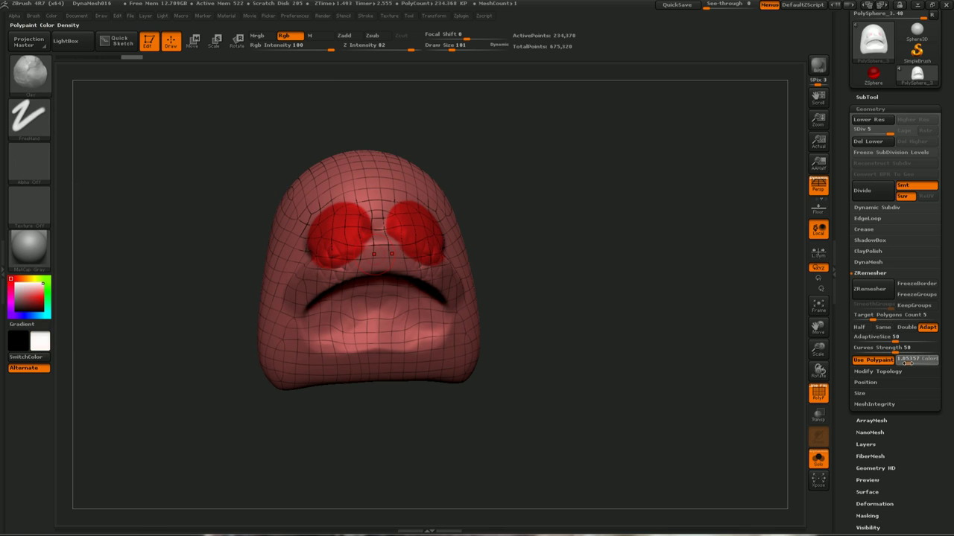
# - Hide the wireframe, bring up the Material palette, and orbit the painted head to a front view
pyautogui.moveTo(552, 382); pyautogui.dragTo(586, 330)
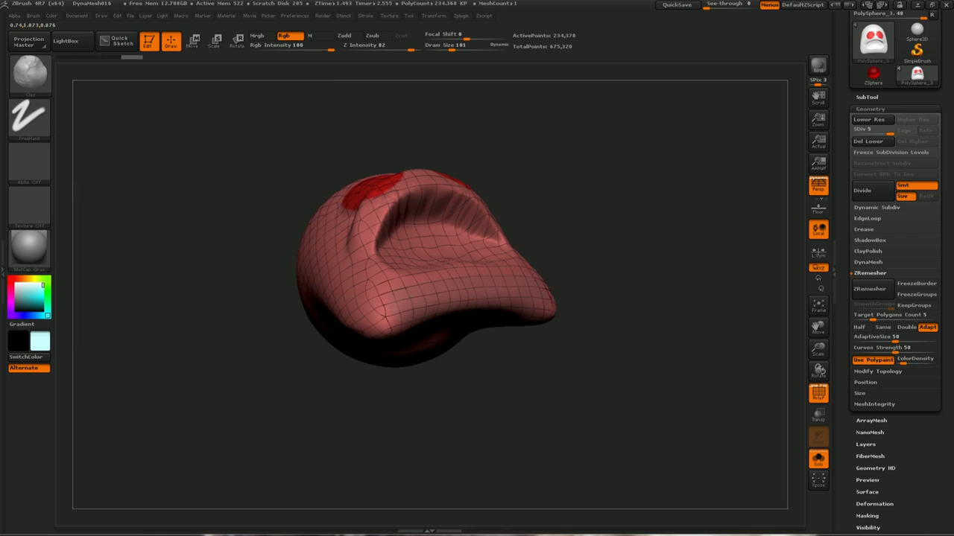
pyautogui.hotkey('shift', 'f')
pyautogui.moveTo(494, 351); pyautogui.dragTo(447, 337)
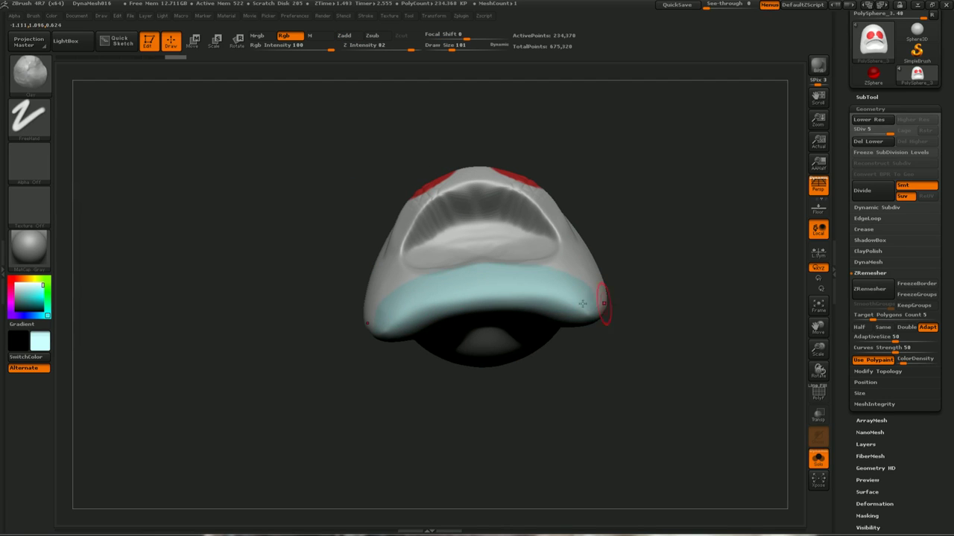
pyautogui.moveTo(637, 302); pyautogui.dragTo(654, 250)
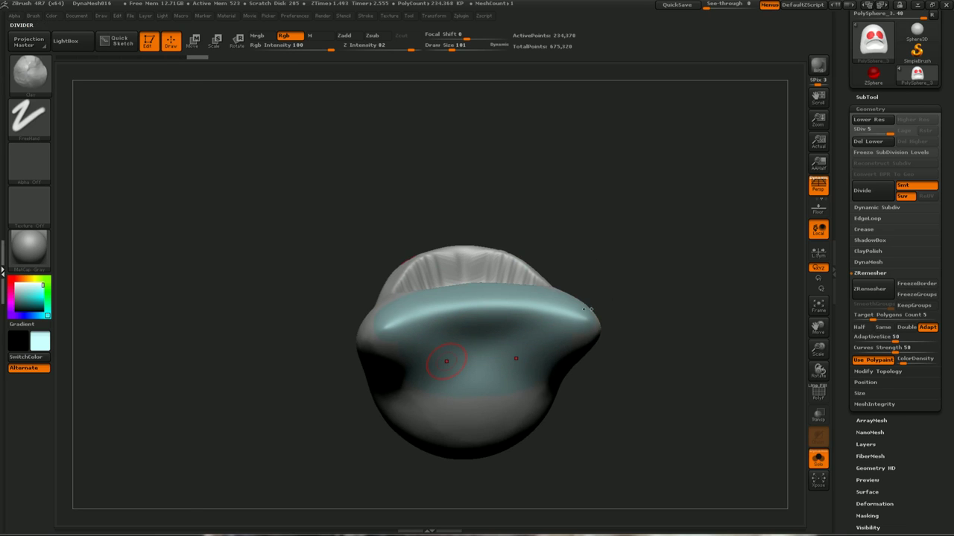
pyautogui.press('m')
pyautogui.moveTo(485, 298)
pyautogui.mouseDown()
pyautogui.moveTo(606, 298)
pyautogui.moveTo(607, 341)
pyautogui.mouseUp()
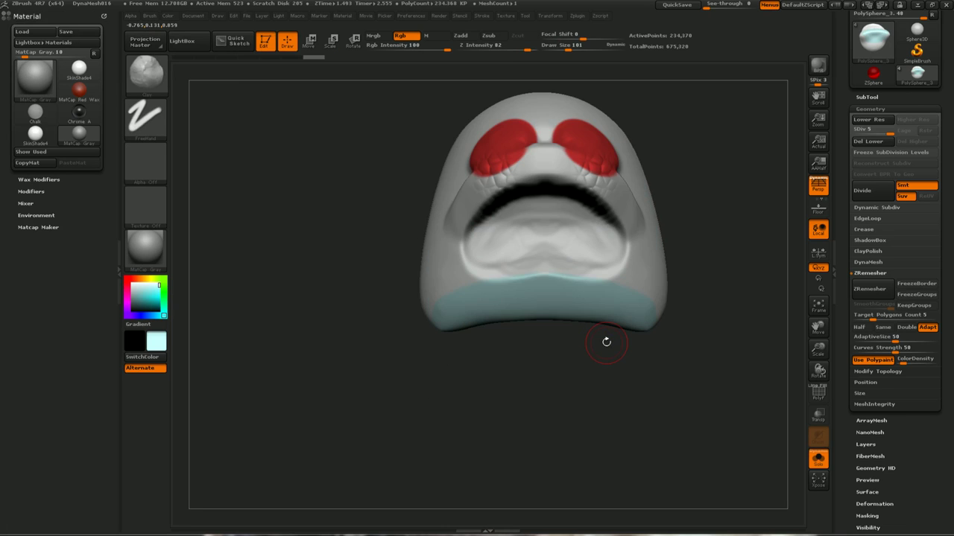
# - Close the materials, set Target Polygons Count to 2.405, remesh into a 4,138-point mesh, and show its wireframe
pyautogui.click(116, 263)
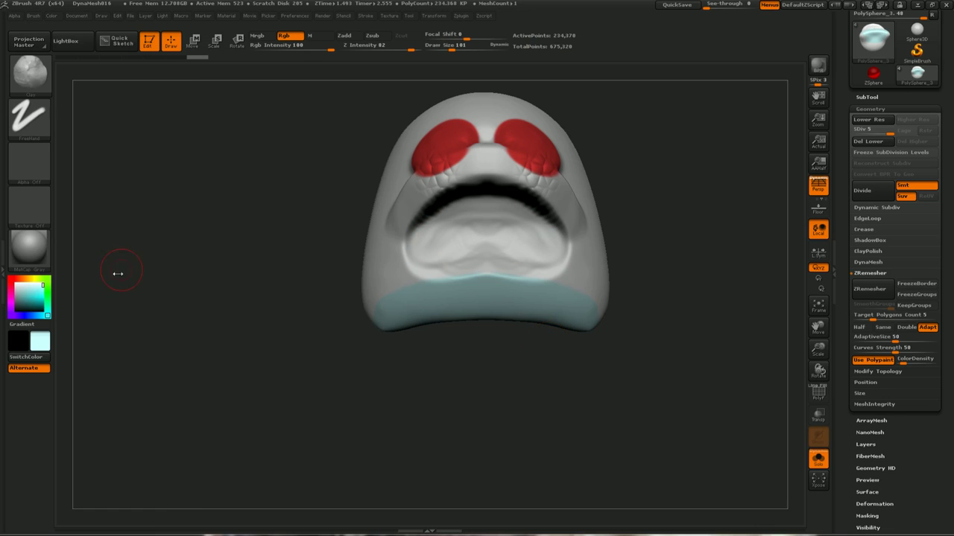
pyautogui.moveTo(494, 345)
pyautogui.keyDown('alt'); pyautogui.mouseDown()
pyautogui.moveTo(338, 423)
pyautogui.moveTo(489, 330)
pyautogui.mouseUp(); pyautogui.keyUp('alt')
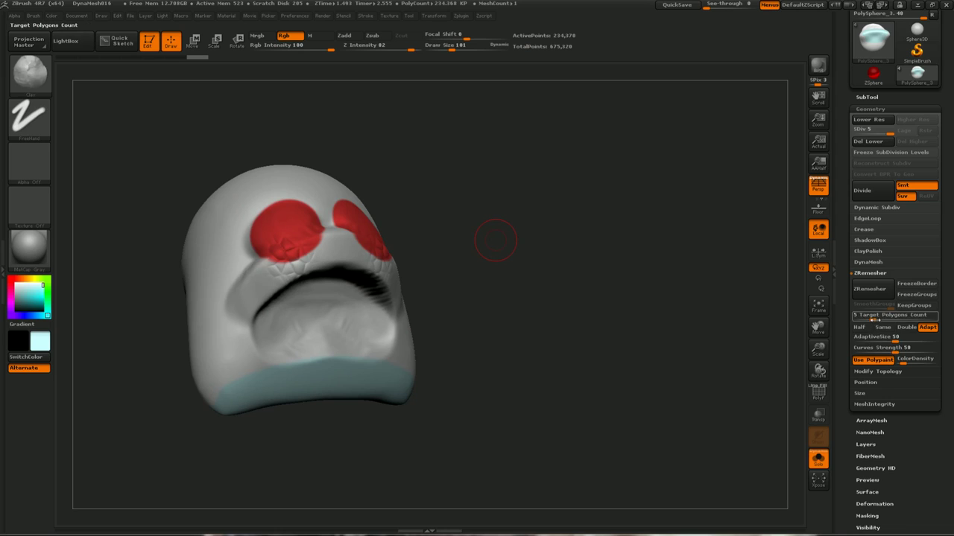
pyautogui.moveTo(886, 316); pyautogui.dragTo(870, 316)
pyautogui.click(877, 294)
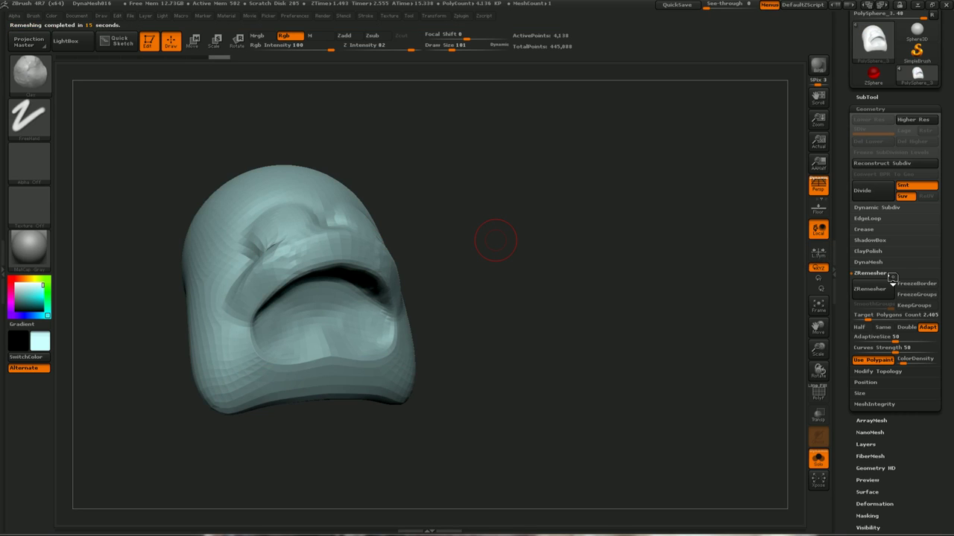
pyautogui.hotkey('shift', 'f')
pyautogui.moveTo(494, 240)
pyautogui.mouseDown()
pyautogui.moveTo(485, 342)
pyautogui.moveTo(470, 313)
pyautogui.moveTo(488, 292)
pyautogui.moveTo(484, 360)
pyautogui.moveTo(523, 287)
pyautogui.mouseUp()
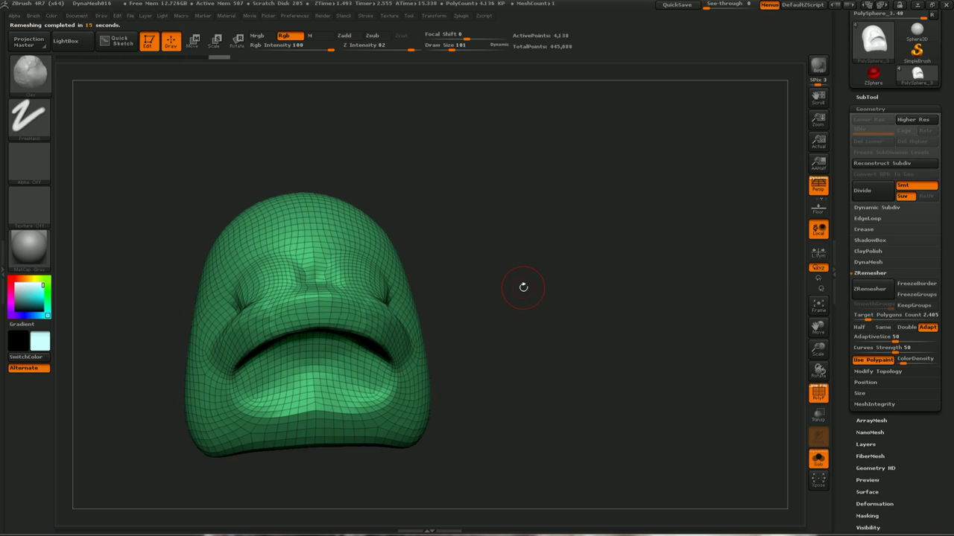
# - Open the SubTool list and step through PolySphere_2 and PolySphere_1 to compare their remeshes
pyautogui.click(866, 97)
pyautogui.click(868, 153)
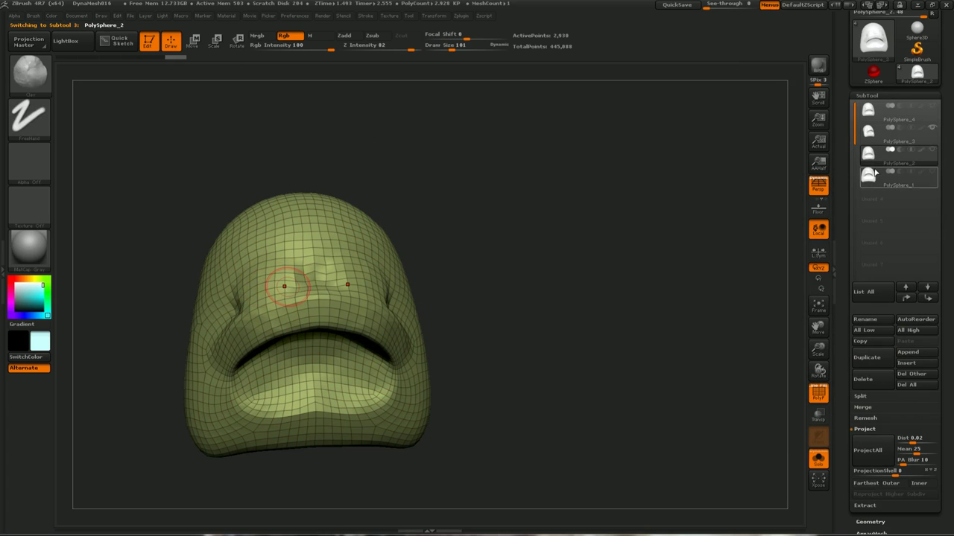
pyautogui.click(876, 173)
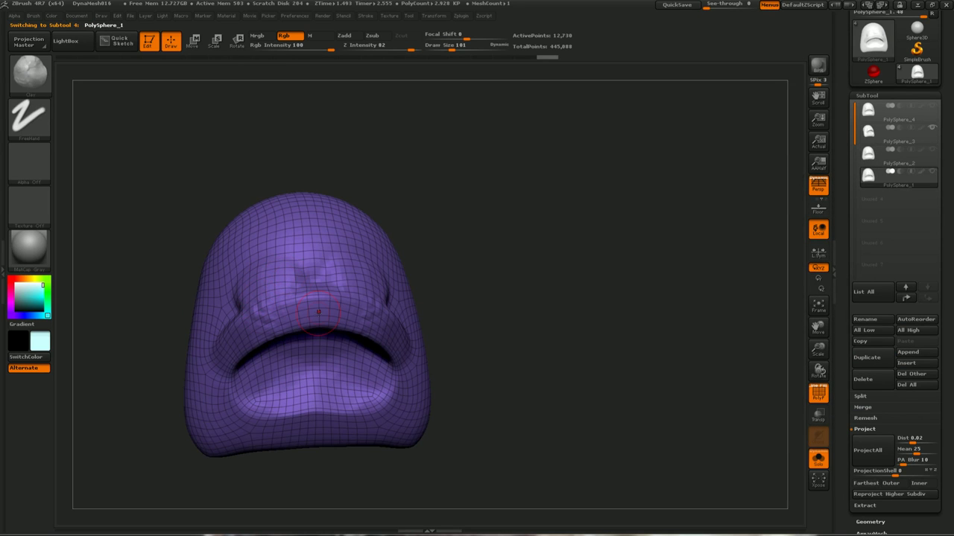
pyautogui.press('shift')
pyautogui.press('shift')
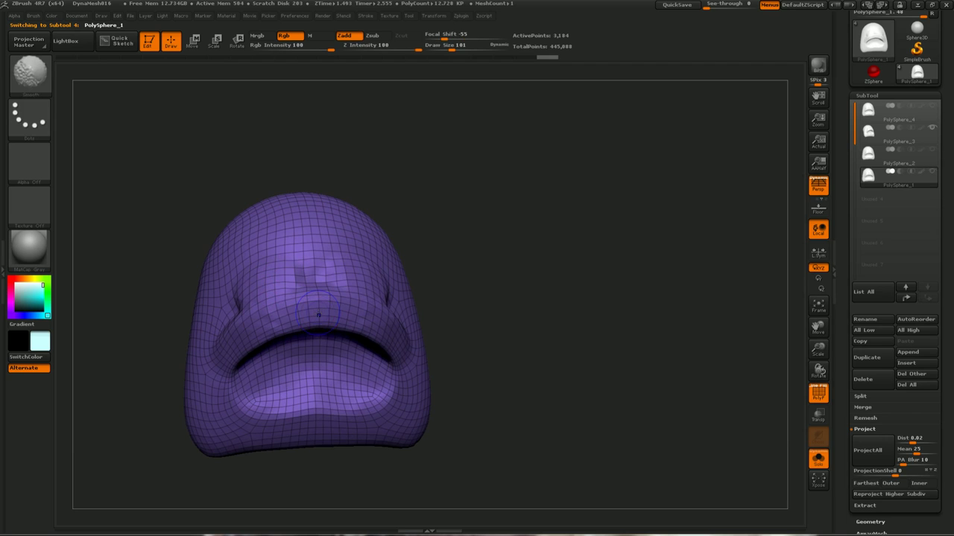
pyautogui.hotkey('ctrl', 'shift')
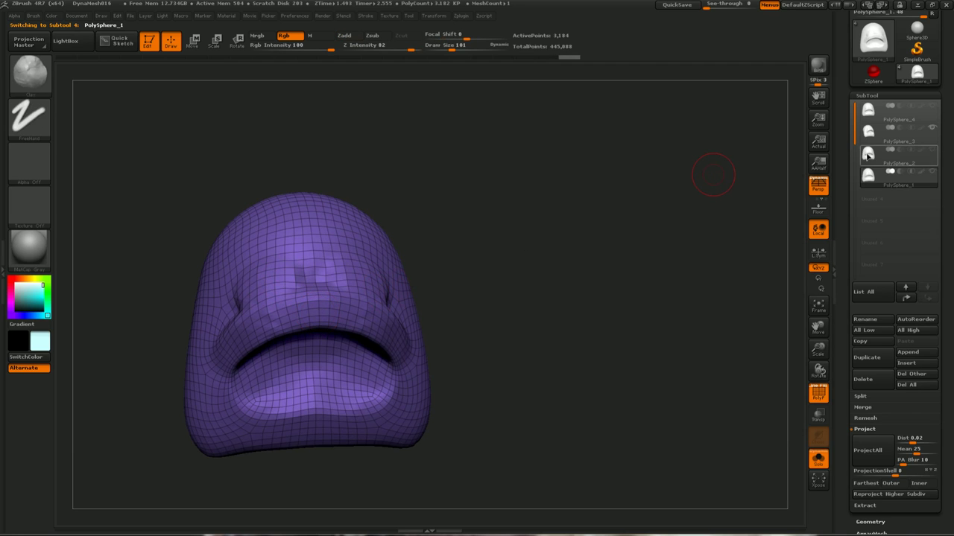
pyautogui.click(868, 173)
# - Select the green PolySphere_3 and orbit it to inspect its edge loops around the mouth
pyautogui.click(868, 132)
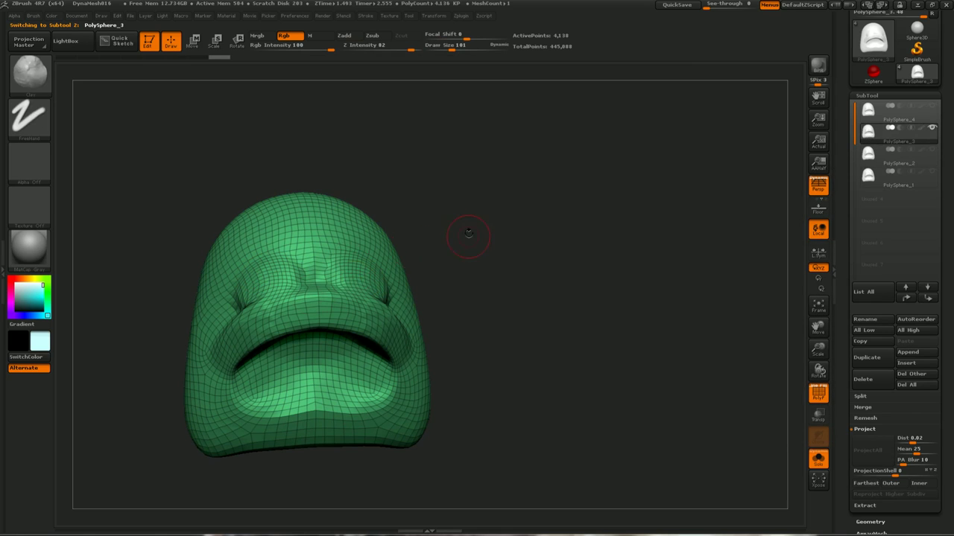
pyautogui.moveTo(469, 233); pyautogui.dragTo(426, 259)
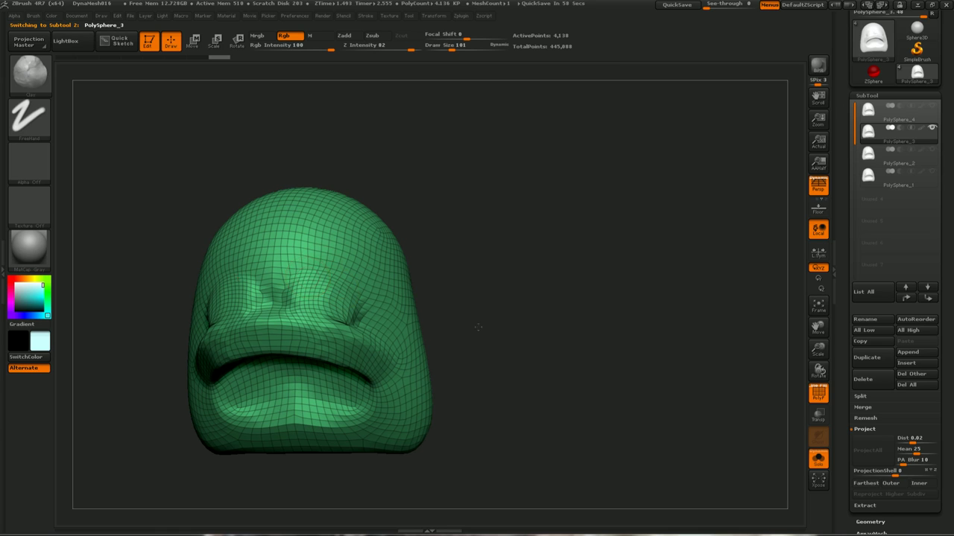
pyautogui.moveTo(462, 321)
pyautogui.mouseDown()
pyautogui.moveTo(490, 273)
pyautogui.moveTo(449, 279)
pyautogui.mouseUp()
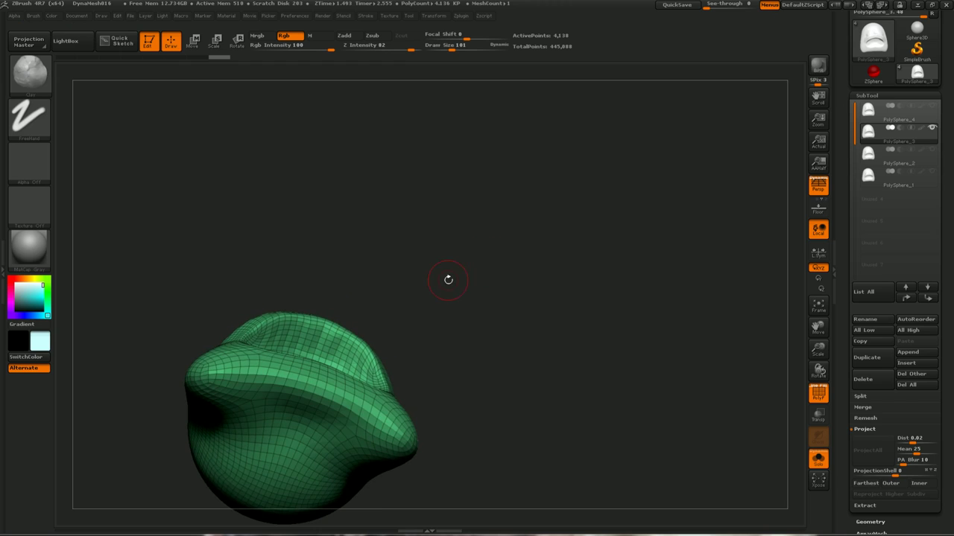
pyautogui.moveTo(401, 337); pyautogui.dragTo(433, 361)
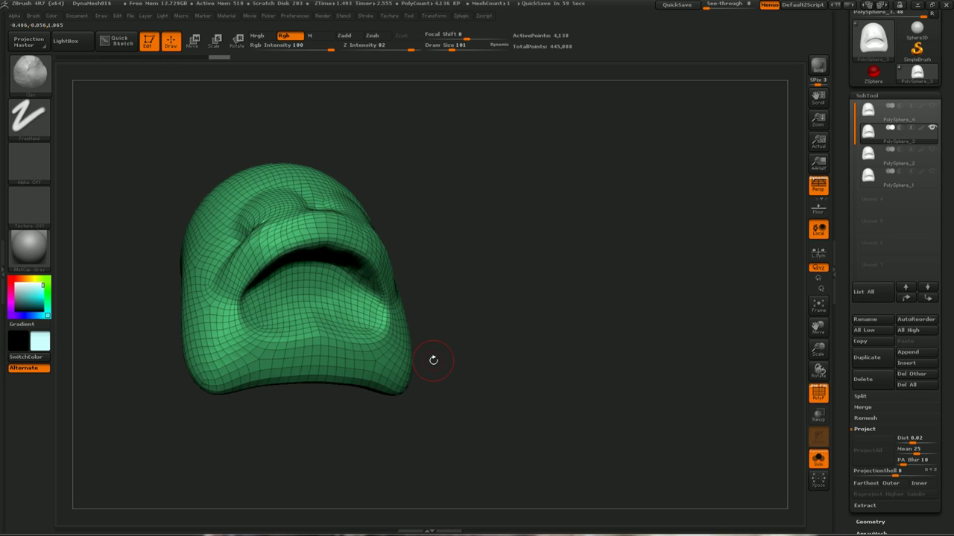
pyautogui.moveTo(433, 361)
pyautogui.mouseDown()
pyautogui.moveTo(464, 298)
pyautogui.moveTo(477, 315)
pyautogui.moveTo(486, 304)
pyautogui.moveTo(447, 320)
pyautogui.mouseUp()
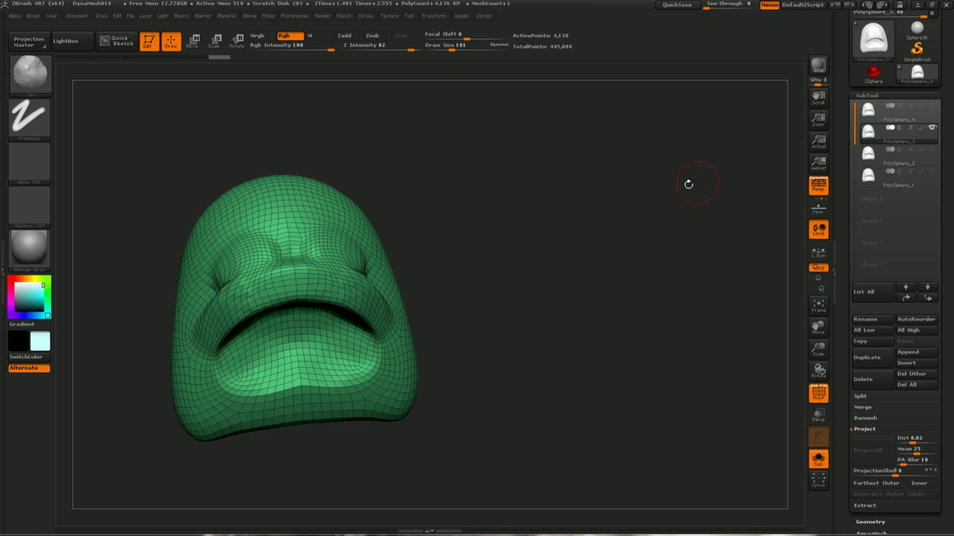
pyautogui.click(869, 152)
pyautogui.moveTo(489, 236); pyautogui.dragTo(450, 208)
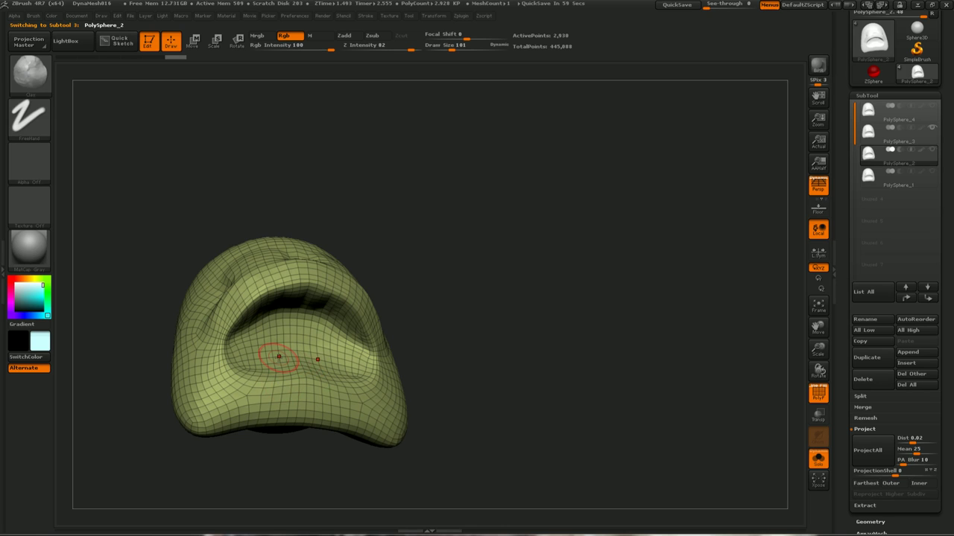
pyautogui.moveTo(414, 298)
pyautogui.mouseDown()
pyautogui.moveTo(429, 266)
pyautogui.moveTo(481, 287)
pyautogui.moveTo(506, 276)
pyautogui.mouseUp()
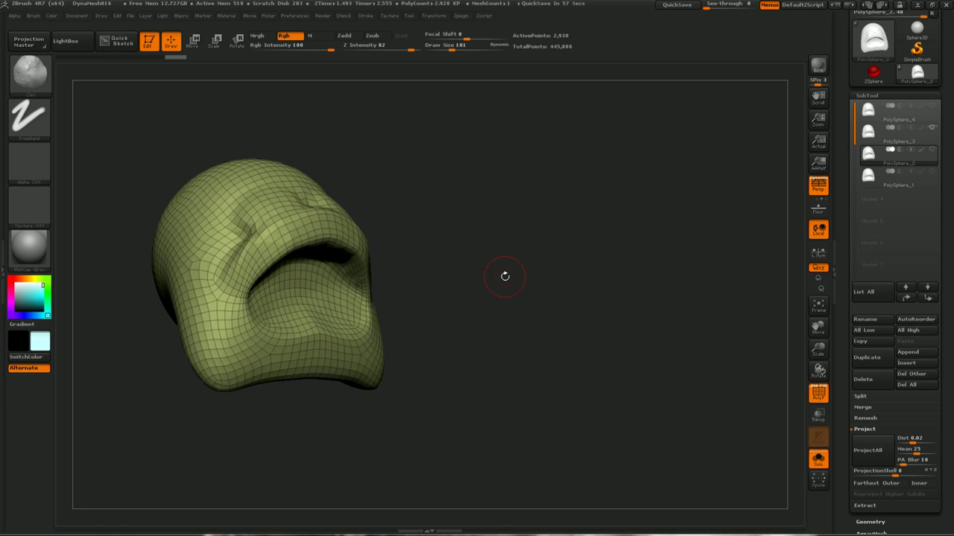
pyautogui.press('Up')
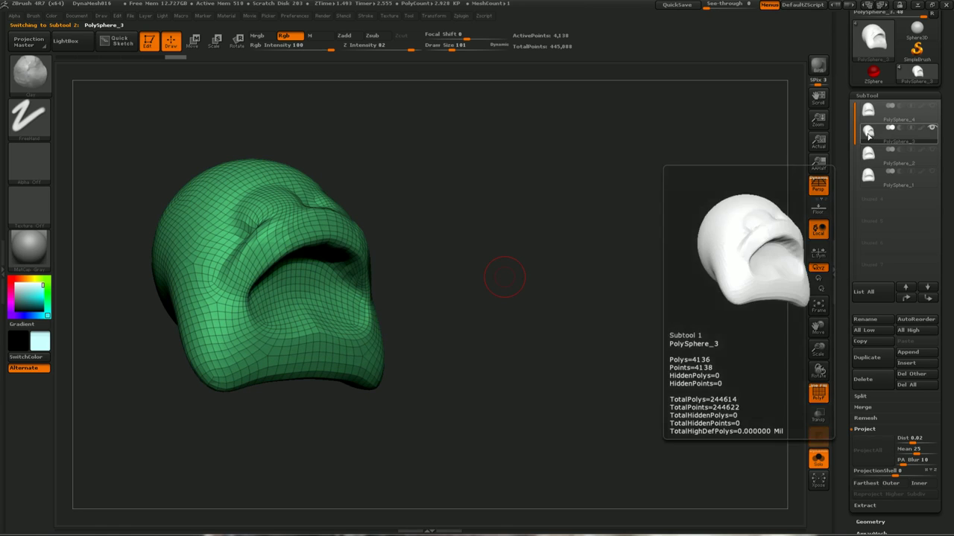
pyautogui.moveTo(464, 256); pyautogui.dragTo(445, 280)
pyautogui.press('Down')
pyautogui.press('Down')
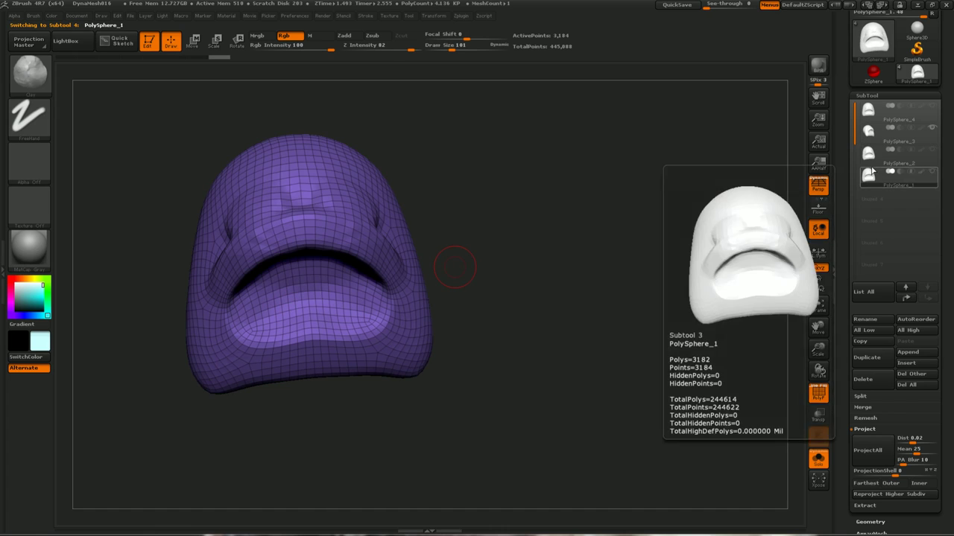
pyautogui.moveTo(406, 232); pyautogui.dragTo(429, 266)
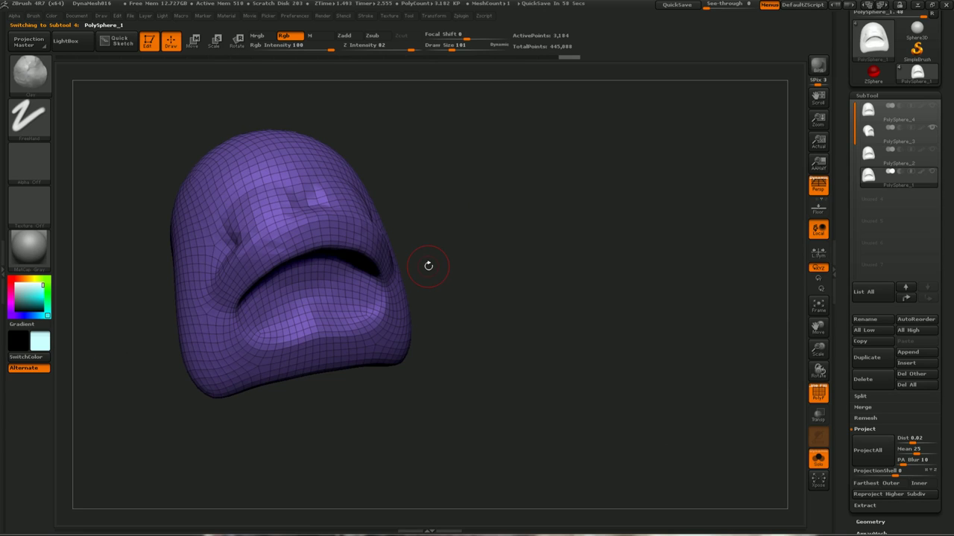
pyautogui.click(873, 134)
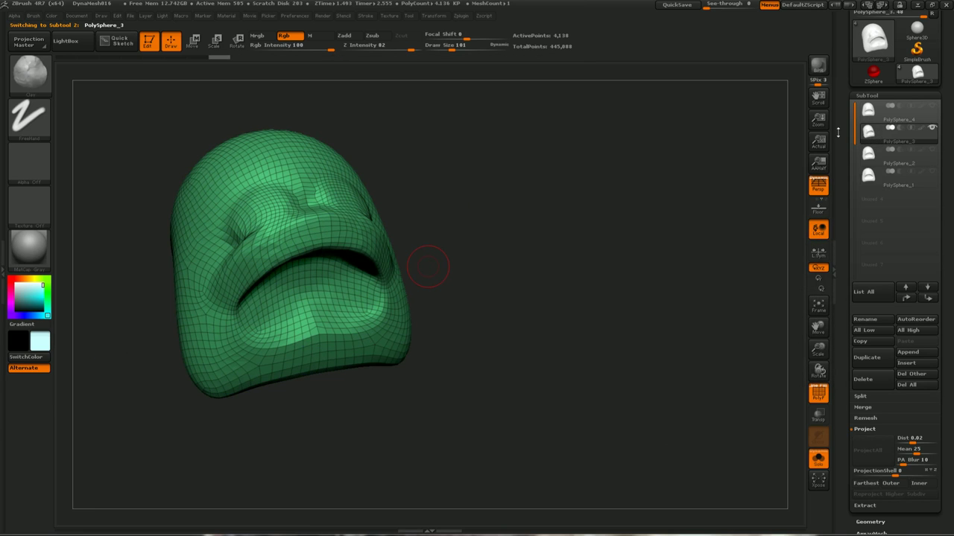
pyautogui.moveTo(483, 227); pyautogui.dragTo(455, 220)
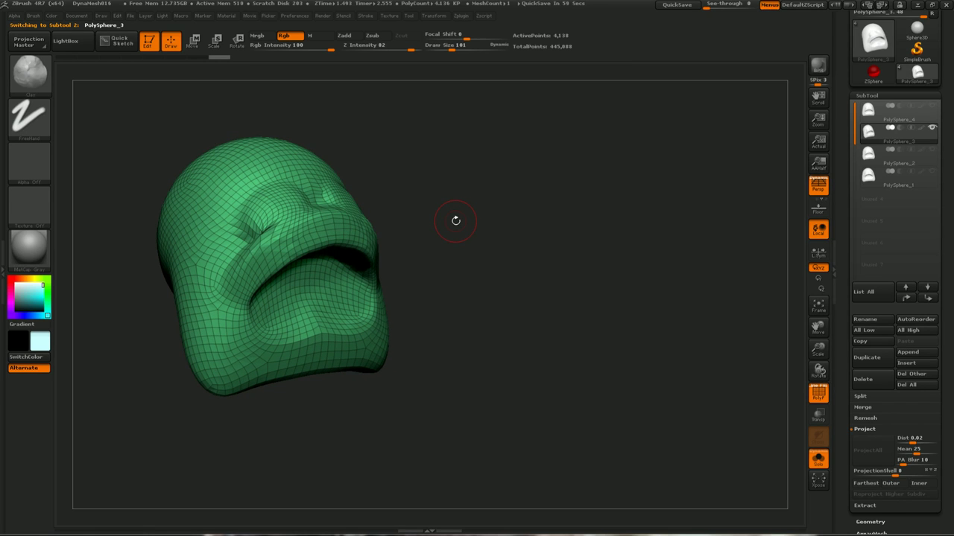
pyautogui.keyDown('shift'); pyautogui.moveTo(456, 220); pyautogui.dragTo(337, 180); pyautogui.keyUp('shift')
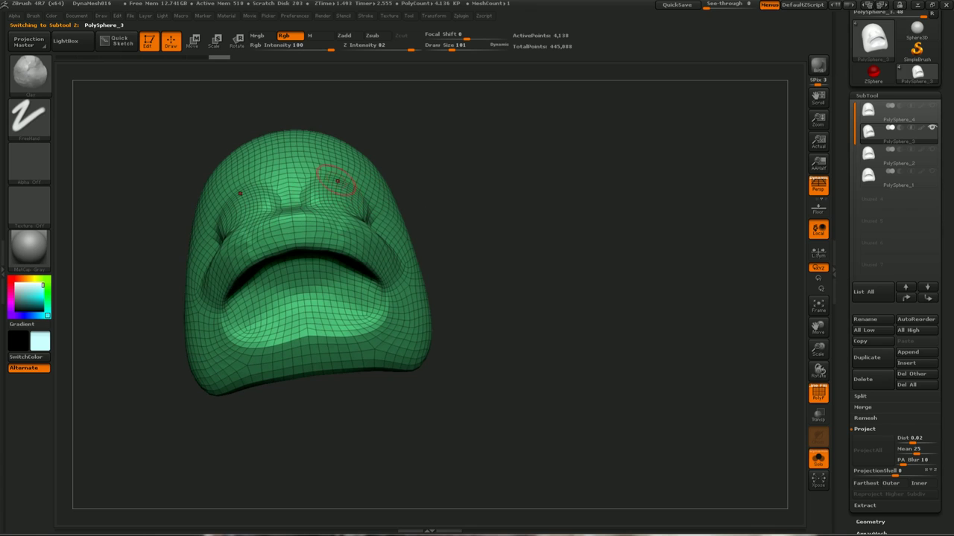
pyautogui.keyDown('alt'); pyautogui.click(372, 173); pyautogui.keyUp('alt')
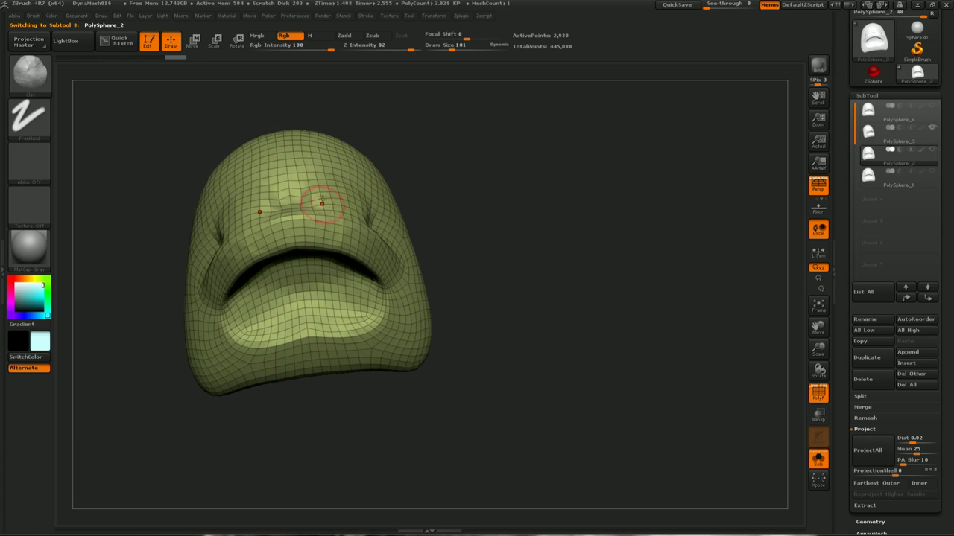
pyautogui.keyDown('alt'); pyautogui.click(370, 187); pyautogui.keyUp('alt')
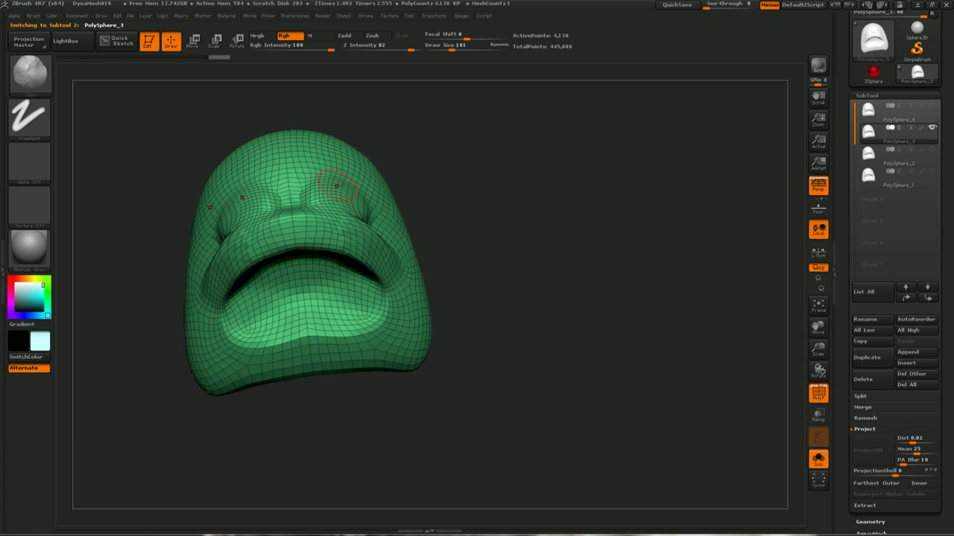
pyautogui.moveTo(444, 202); pyautogui.dragTo(474, 174)
pyautogui.keyDown('shift'); pyautogui.moveTo(443, 337); pyautogui.dragTo(457, 320); pyautogui.keyUp('shift')
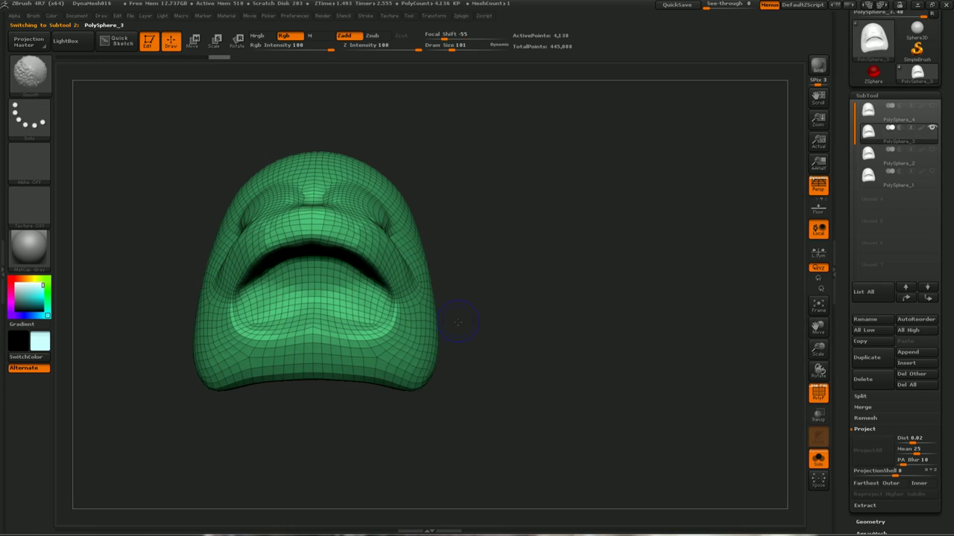